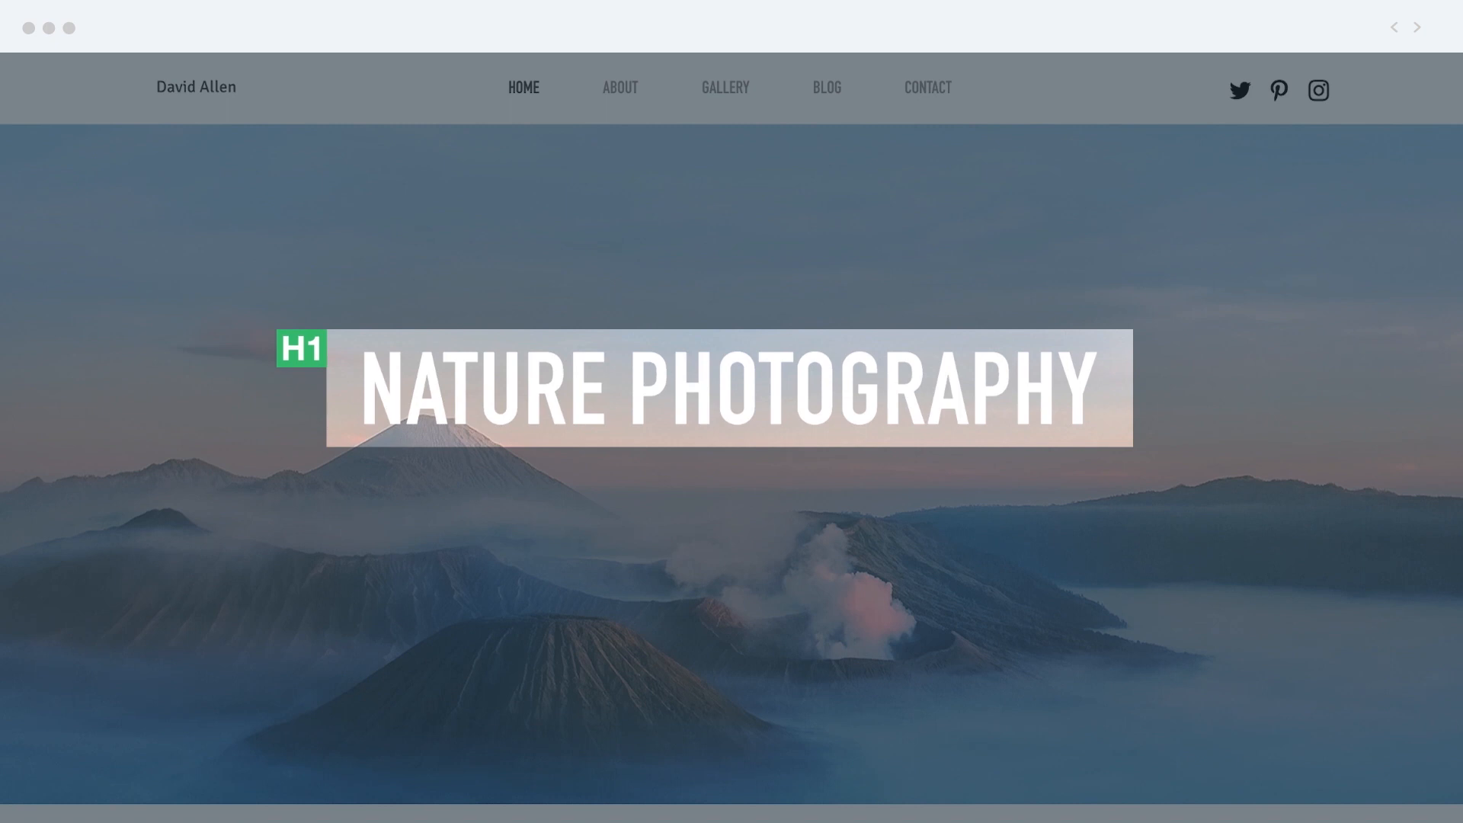
Look over the title and the About Me paragraph on the live home page
{"action": "scroll", "coordinate": [1237, 349], "scroll_direction": "down", "scroll_amount": 6}
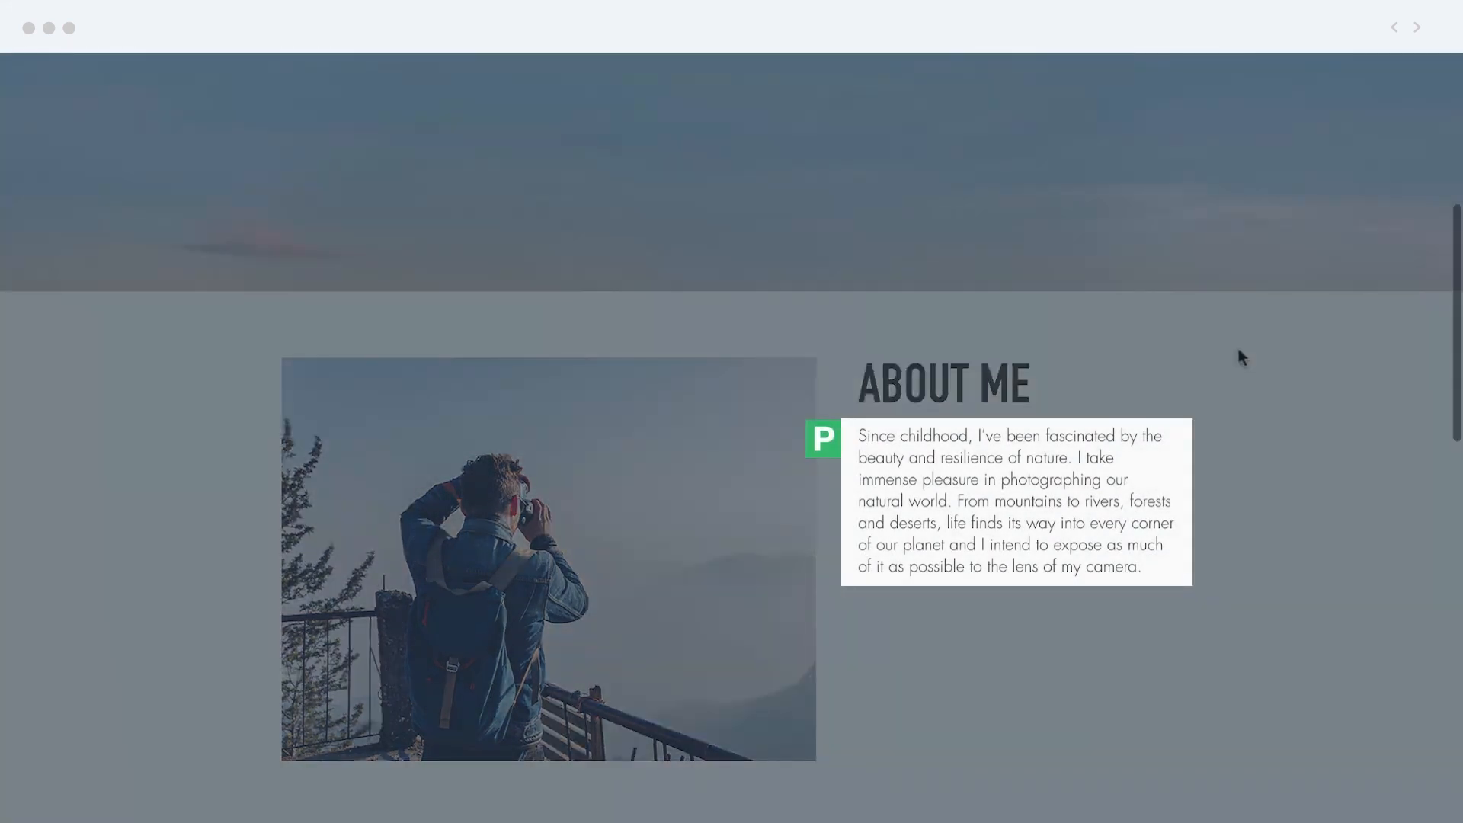
{"action": "scroll", "coordinate": [1238, 349], "scroll_direction": "up", "scroll_amount": 4}
{"action": "scroll", "coordinate": [1238, 349], "scroll_direction": "up", "scroll_amount": 3}
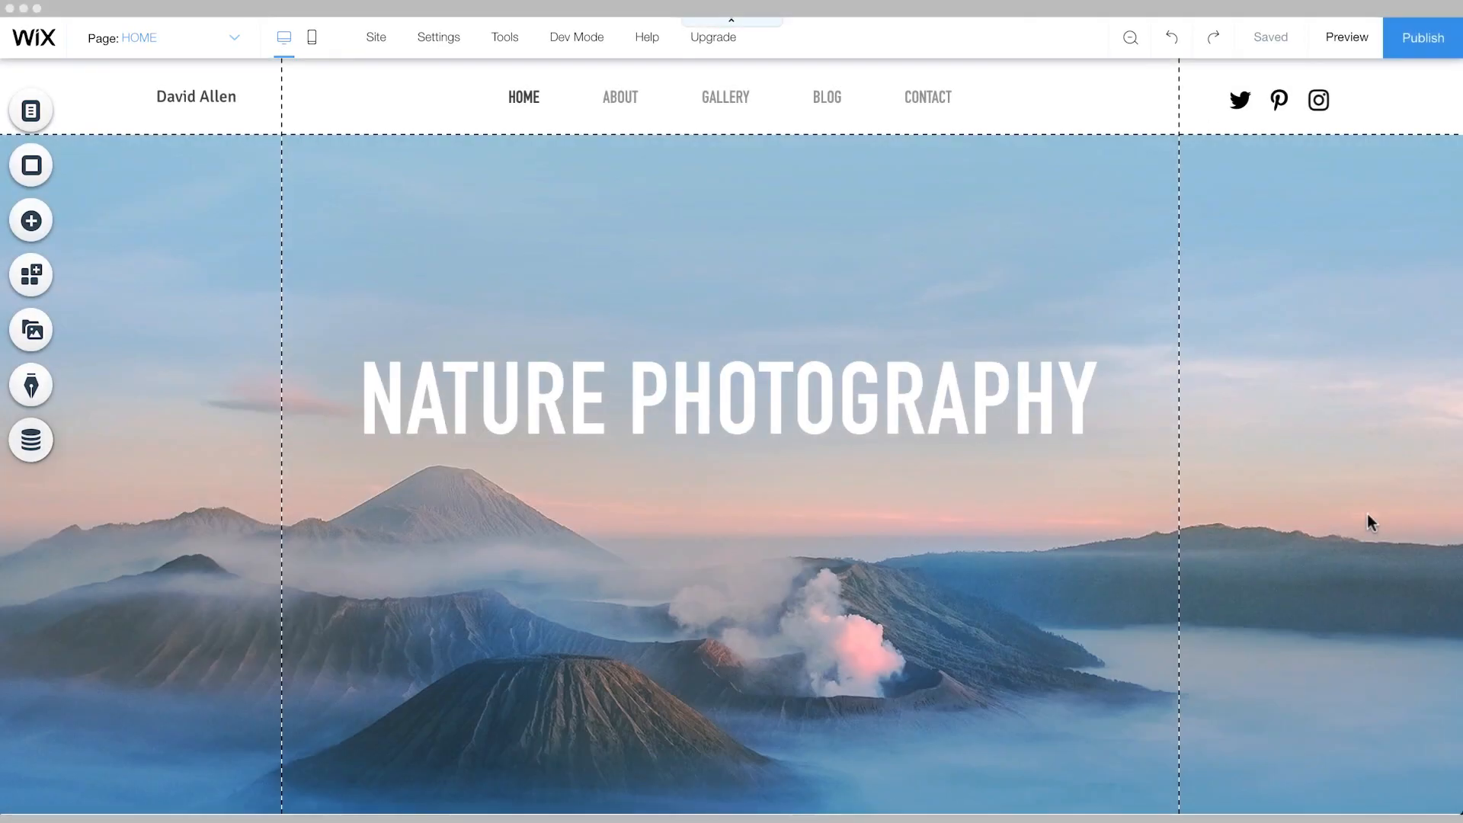
Set the heading tag of the NATURE PHOTOGRAPHY title to H1 in its text settings
{"action": "left_click", "coordinate": [626, 396]}
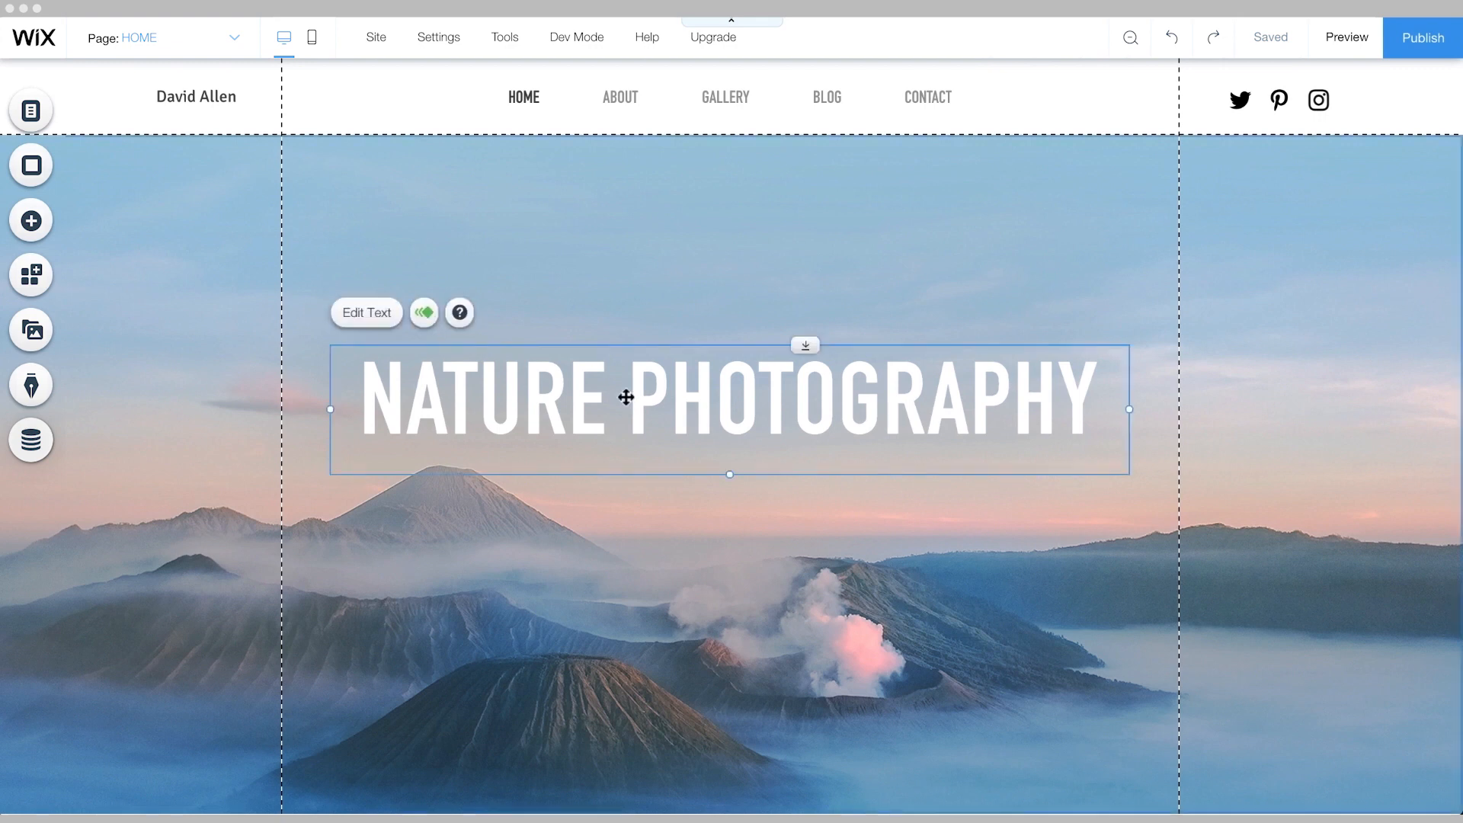
{"action": "left_click", "coordinate": [367, 320]}
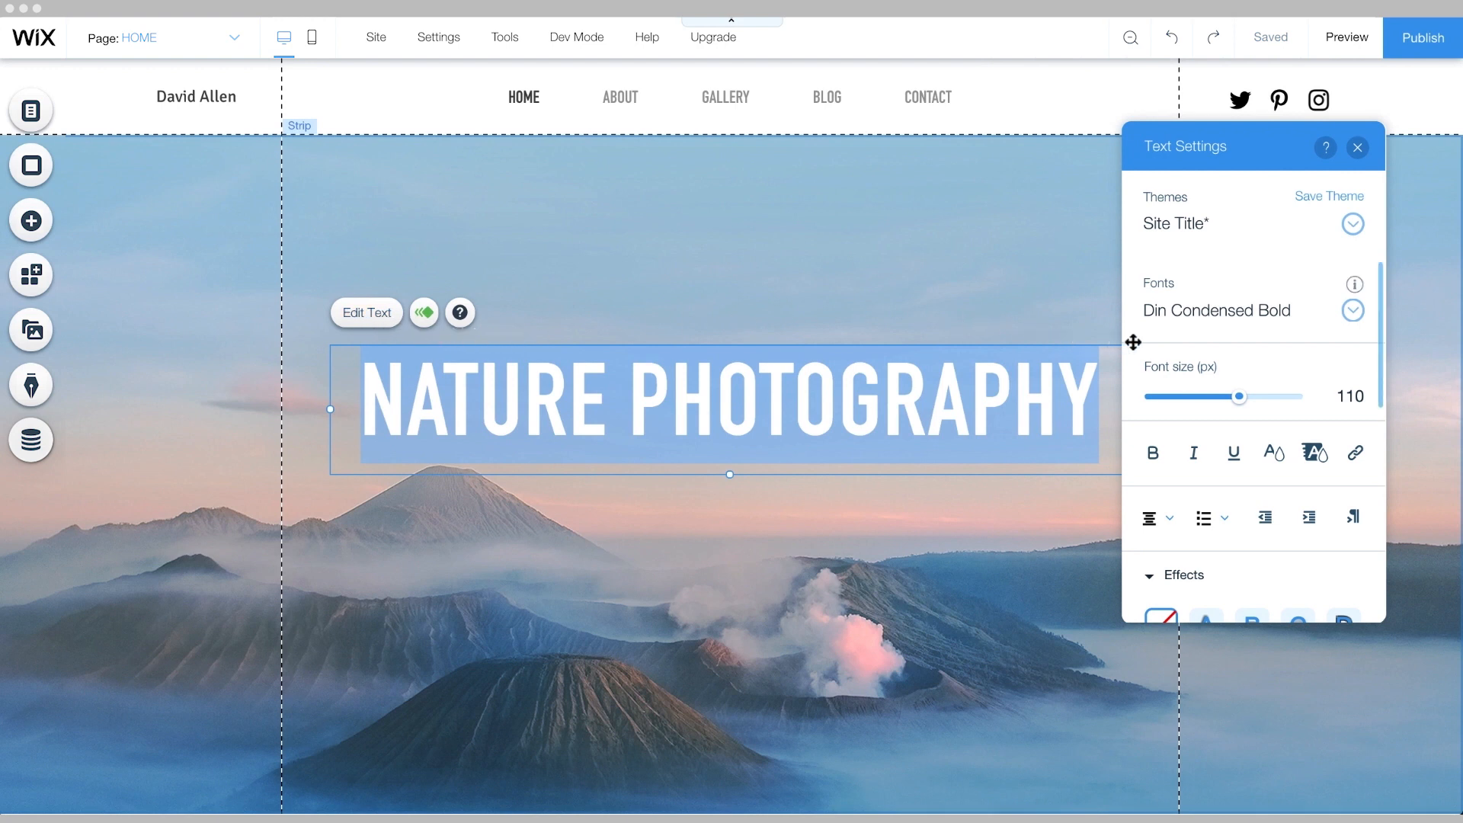
{"action": "scroll", "coordinate": [1133, 342], "scroll_direction": "down", "scroll_amount": 5}
{"action": "scroll", "coordinate": [1134, 342], "scroll_direction": "down", "scroll_amount": 3}
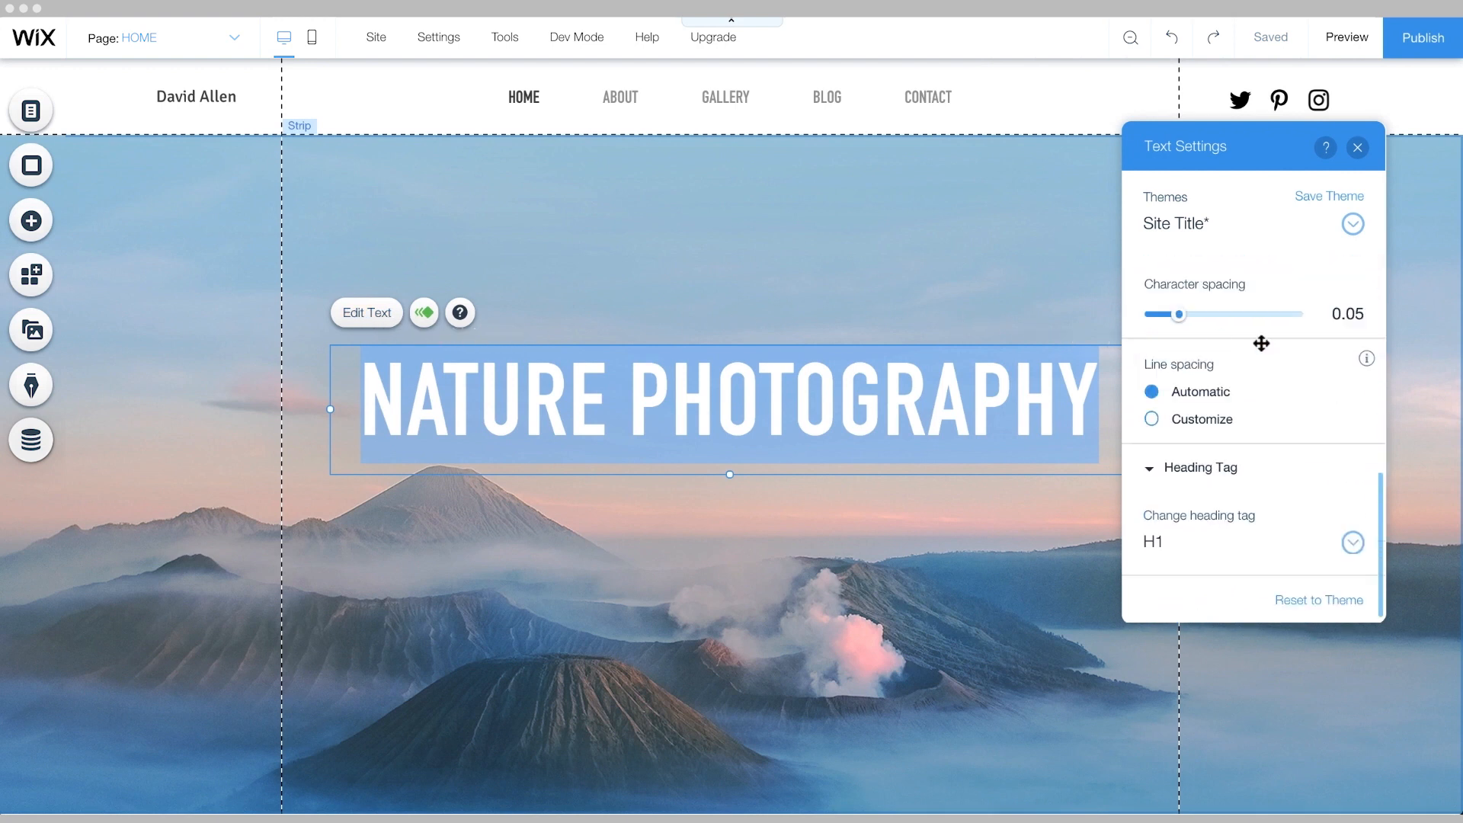
{"action": "left_click", "coordinate": [1351, 544]}
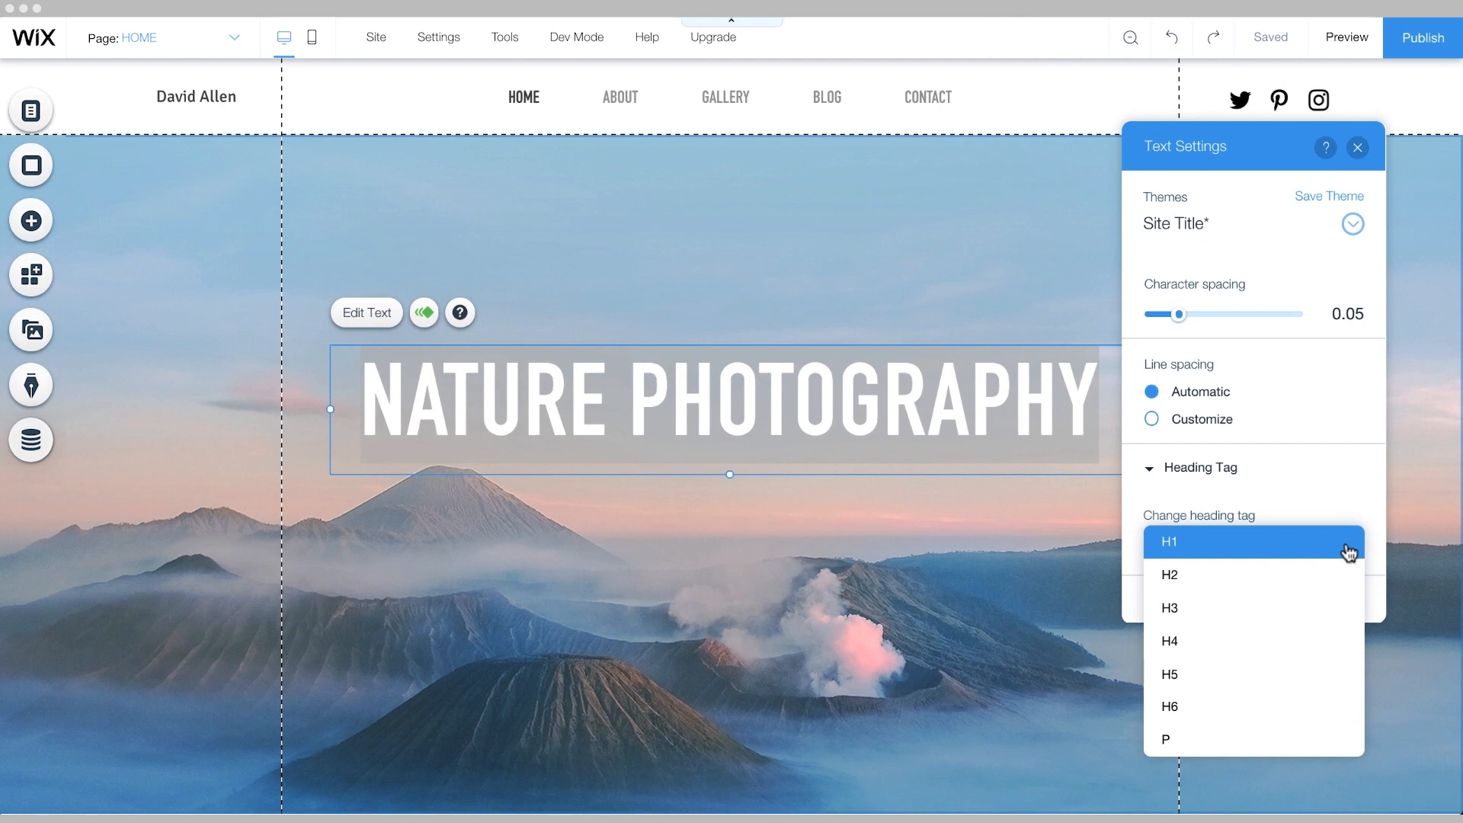
{"action": "left_click", "coordinate": [1350, 553]}
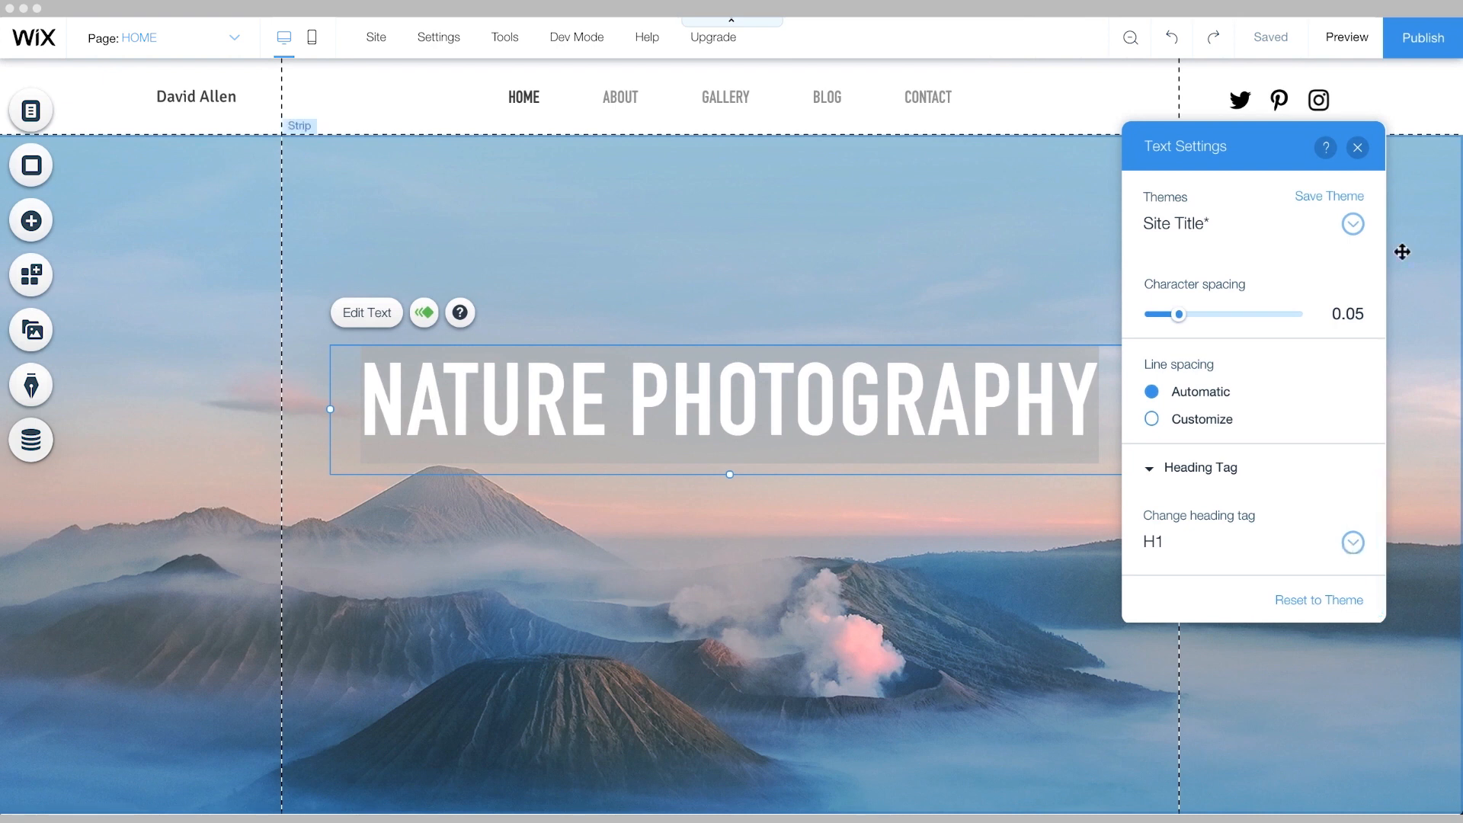
{"action": "left_click", "coordinate": [1357, 147]}
Check which heading tag is assigned to the ABOUT ME heading
{"action": "scroll", "coordinate": [1365, 517], "scroll_direction": "down", "scroll_amount": 1}
{"action": "scroll", "coordinate": [1365, 516], "scroll_direction": "down", "scroll_amount": 7}
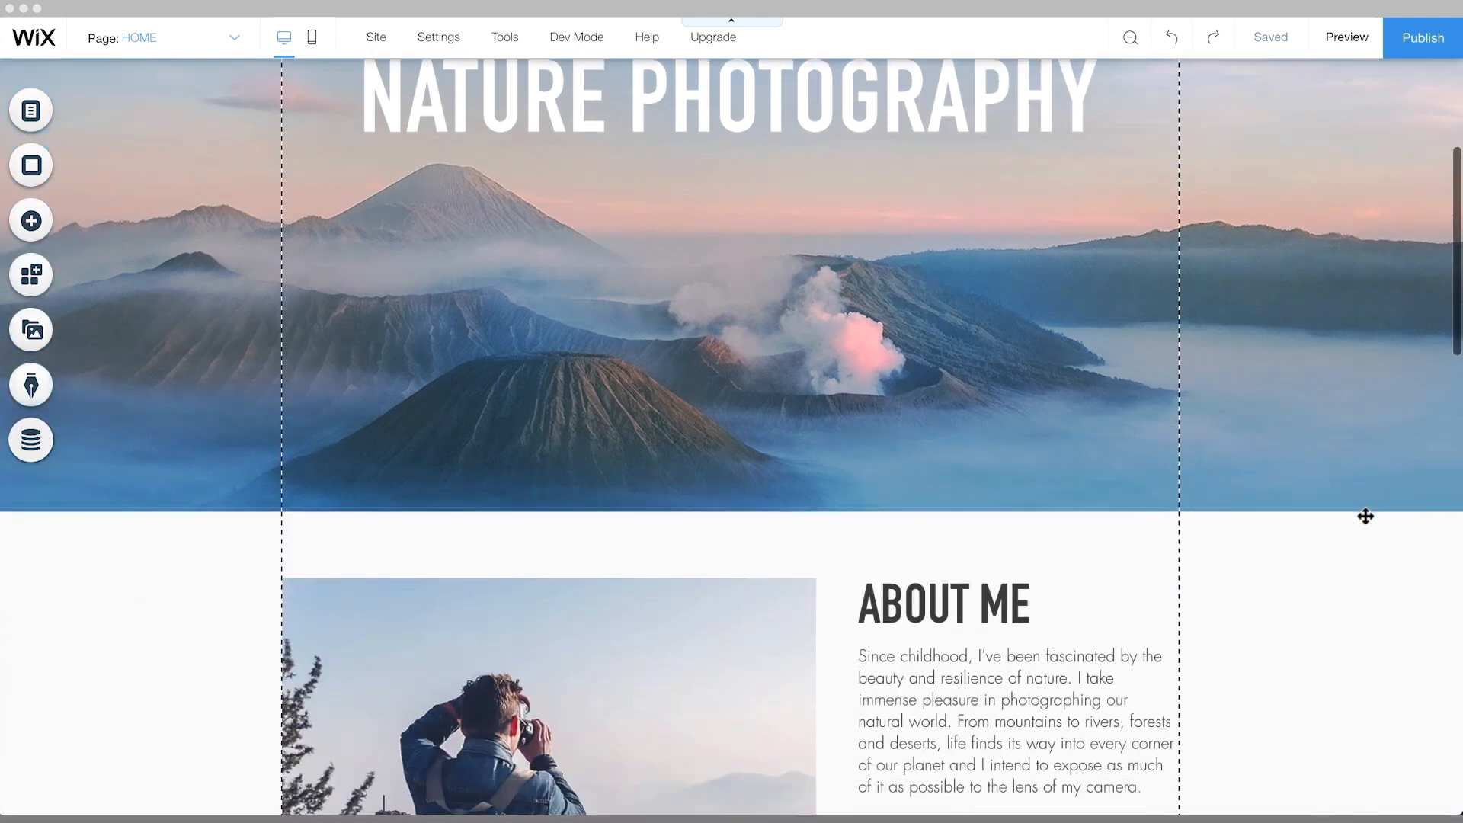
{"action": "left_click", "coordinate": [910, 343]}
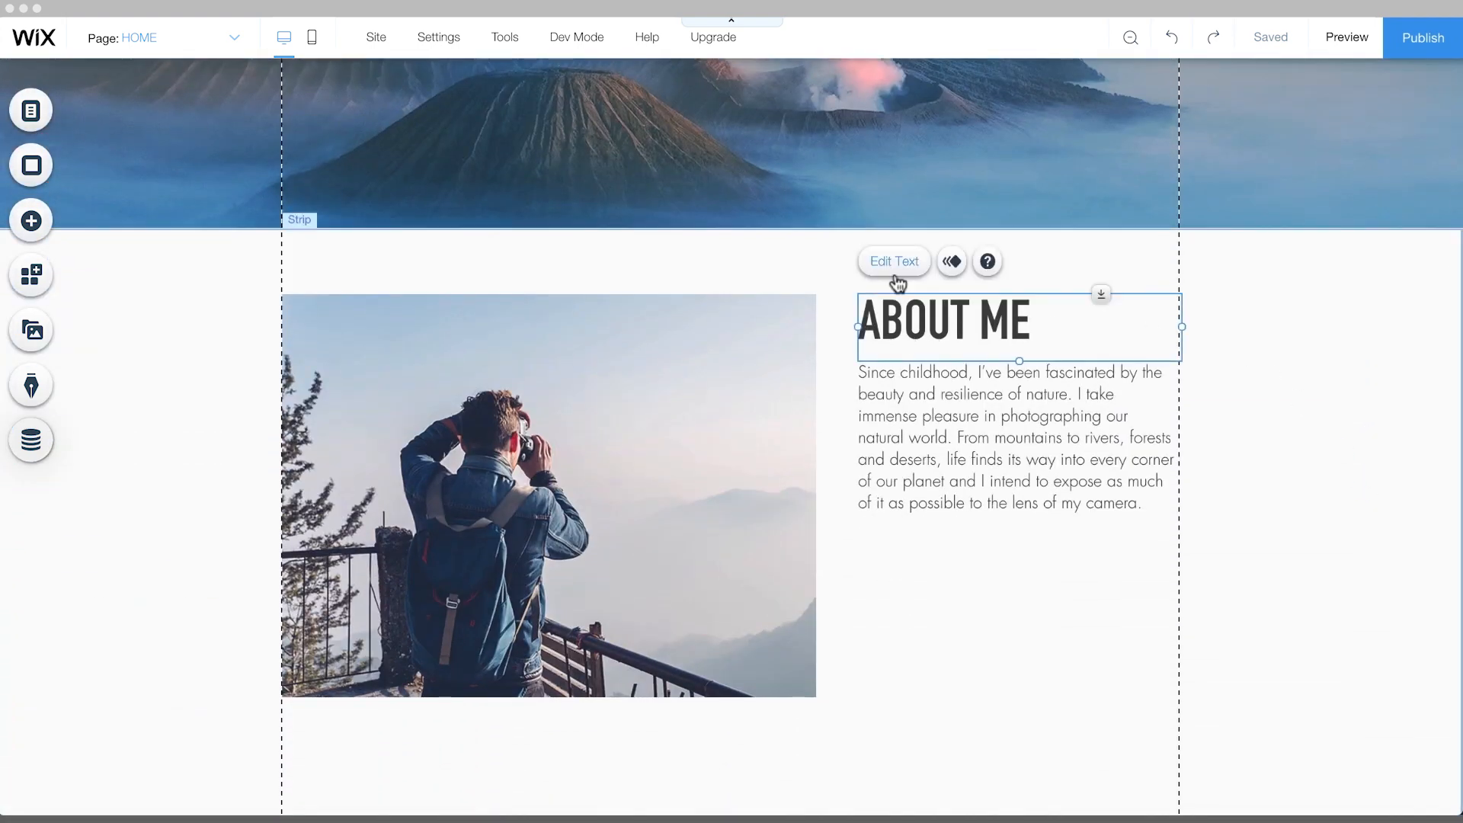
{"action": "double_click", "coordinate": [910, 343]}
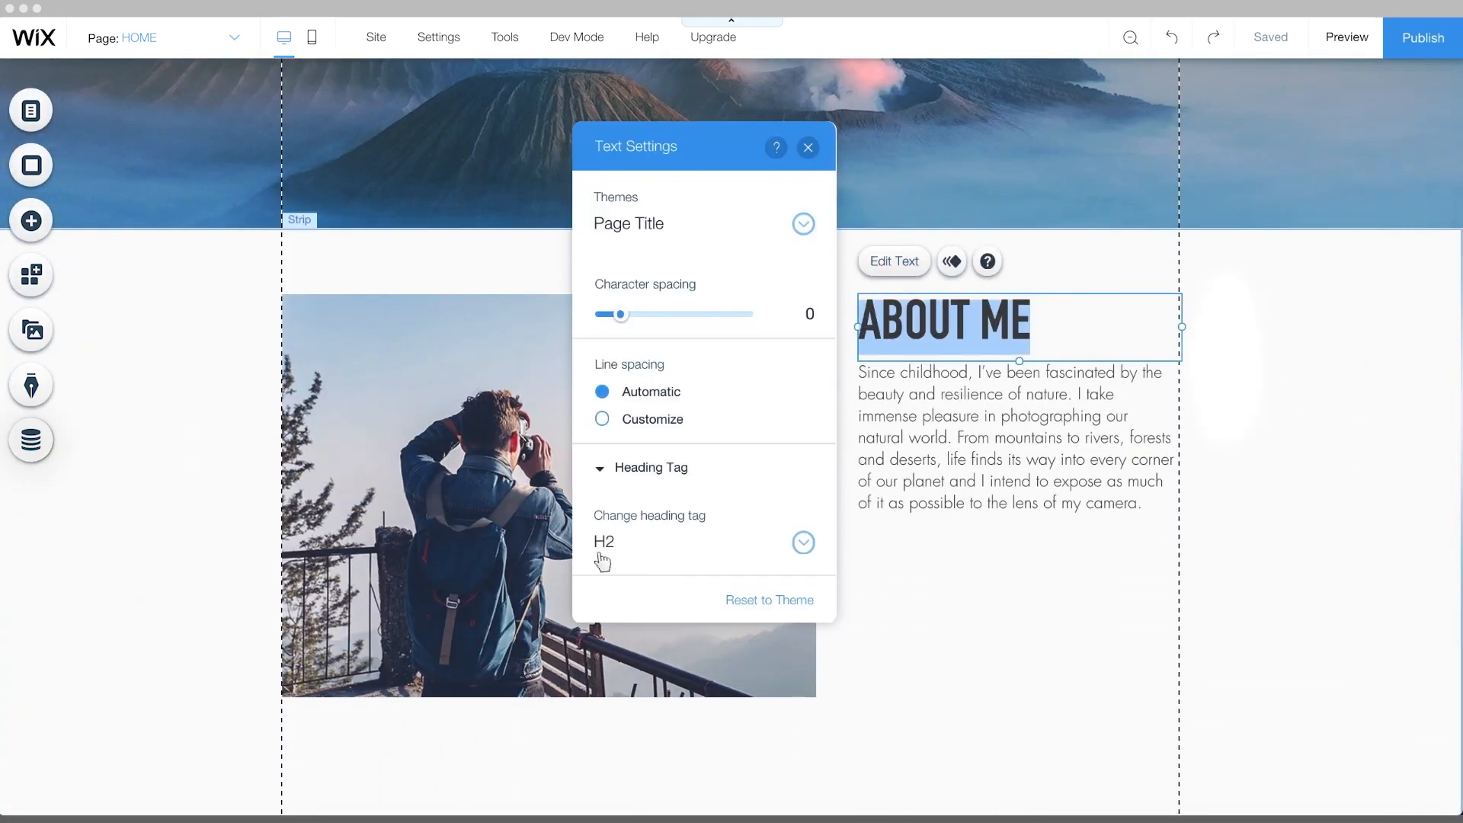
{"action": "left_click", "coordinate": [1218, 364]}
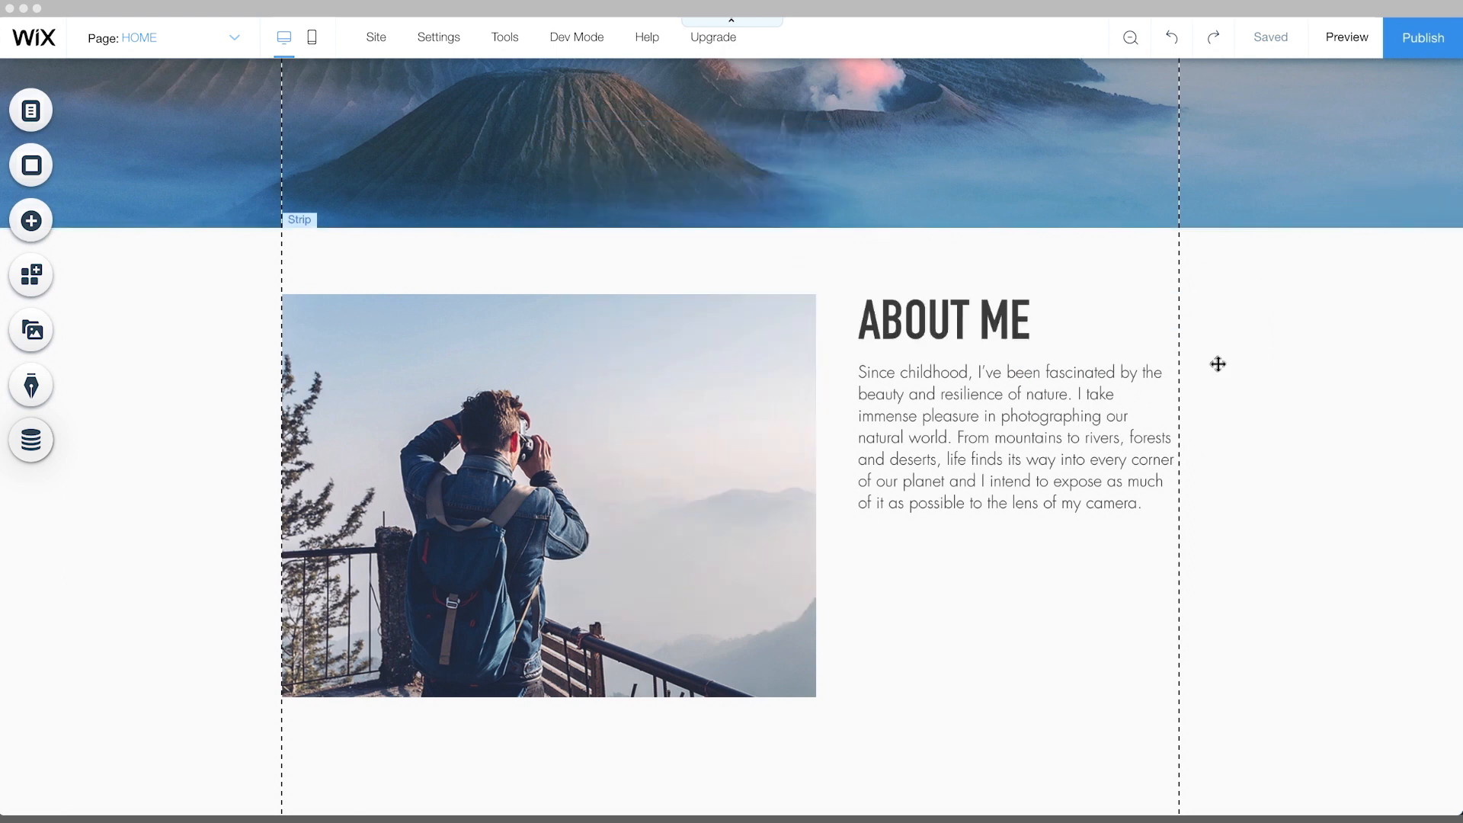
Check which heading tag is assigned to the paragraph under ABOUT ME
{"action": "left_click", "coordinate": [1009, 480]}
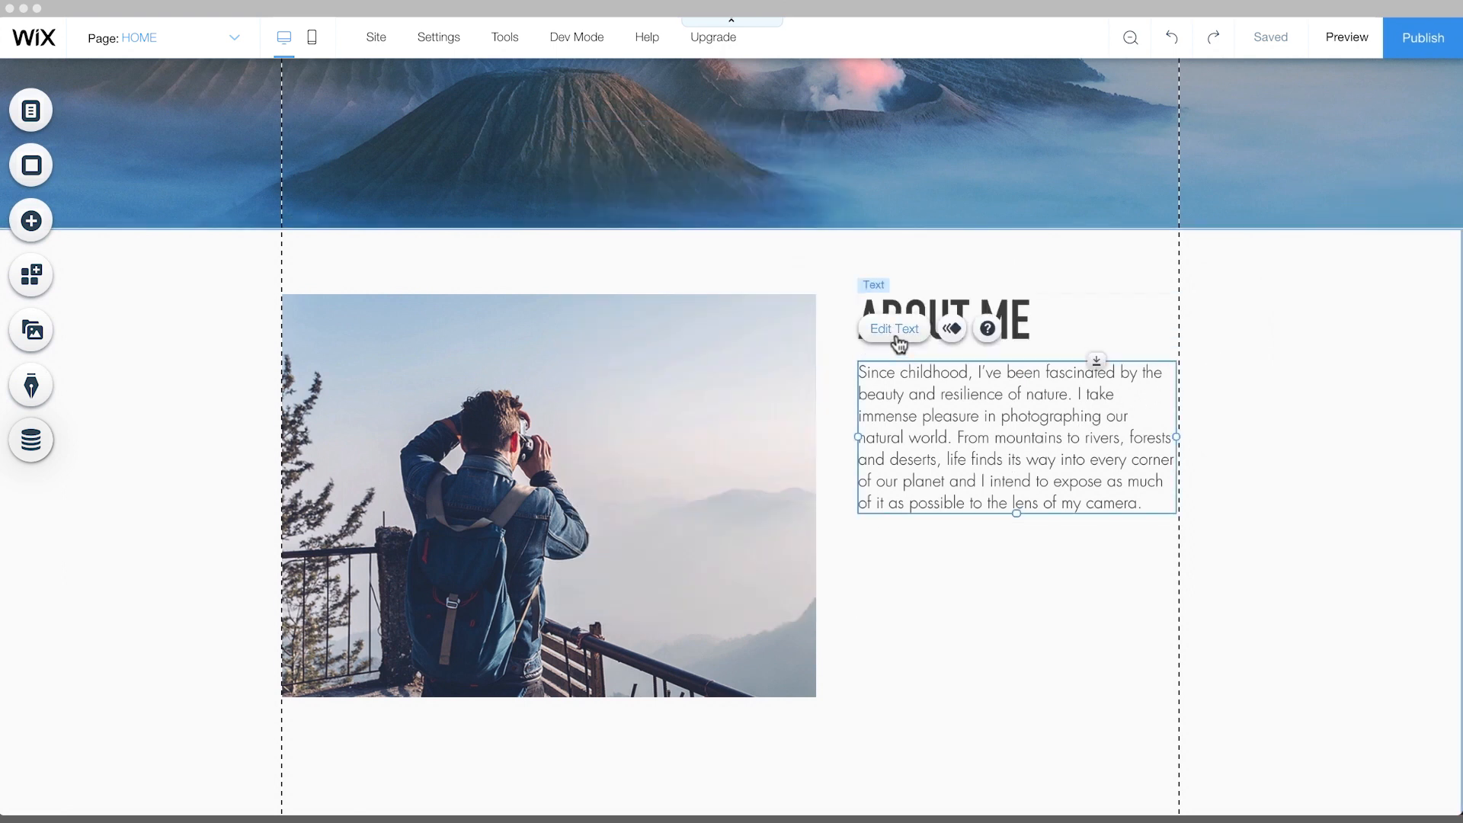
{"action": "left_click", "coordinate": [895, 330]}
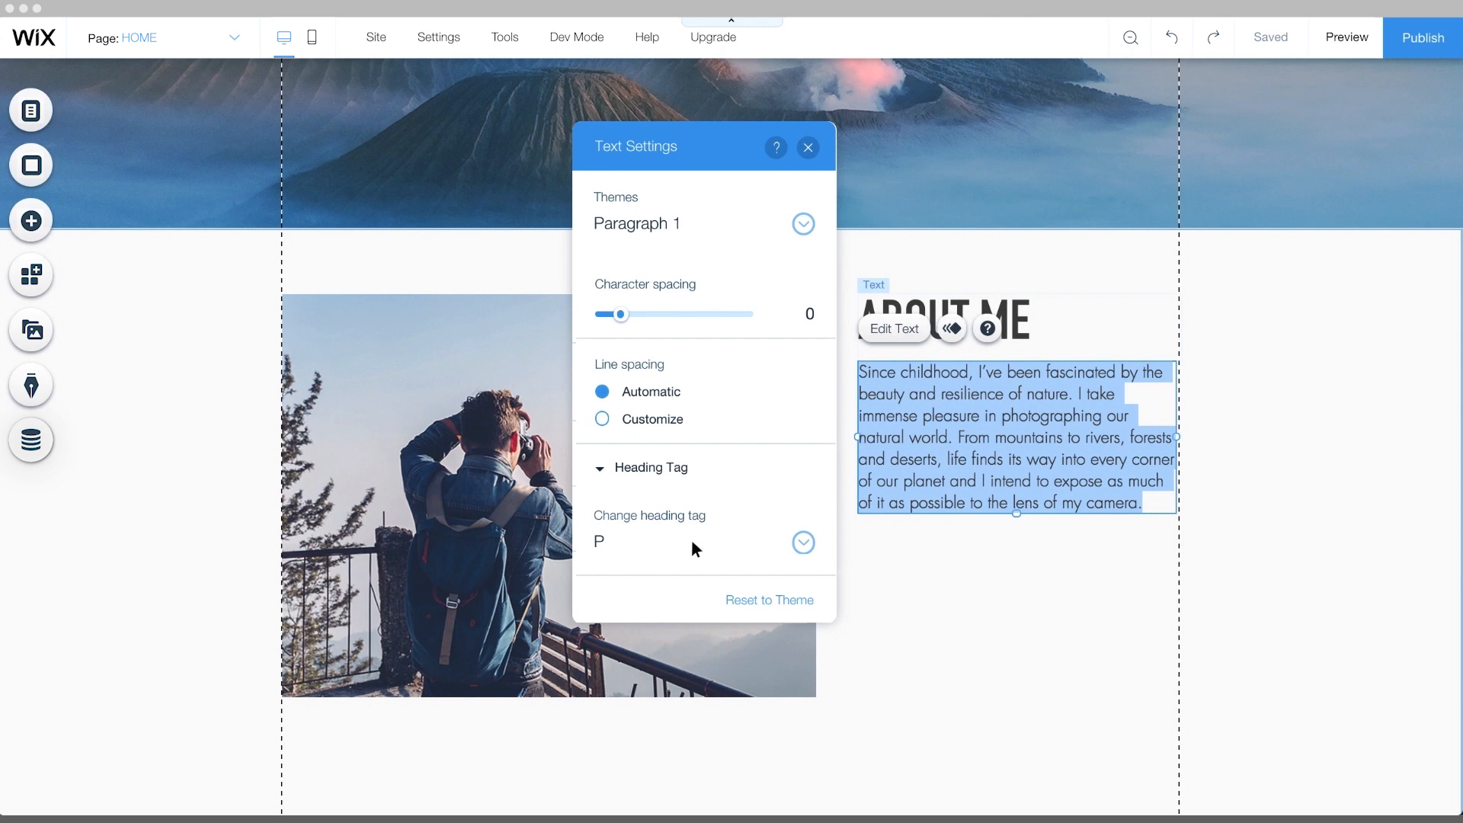
{"action": "left_click", "coordinate": [1155, 467]}
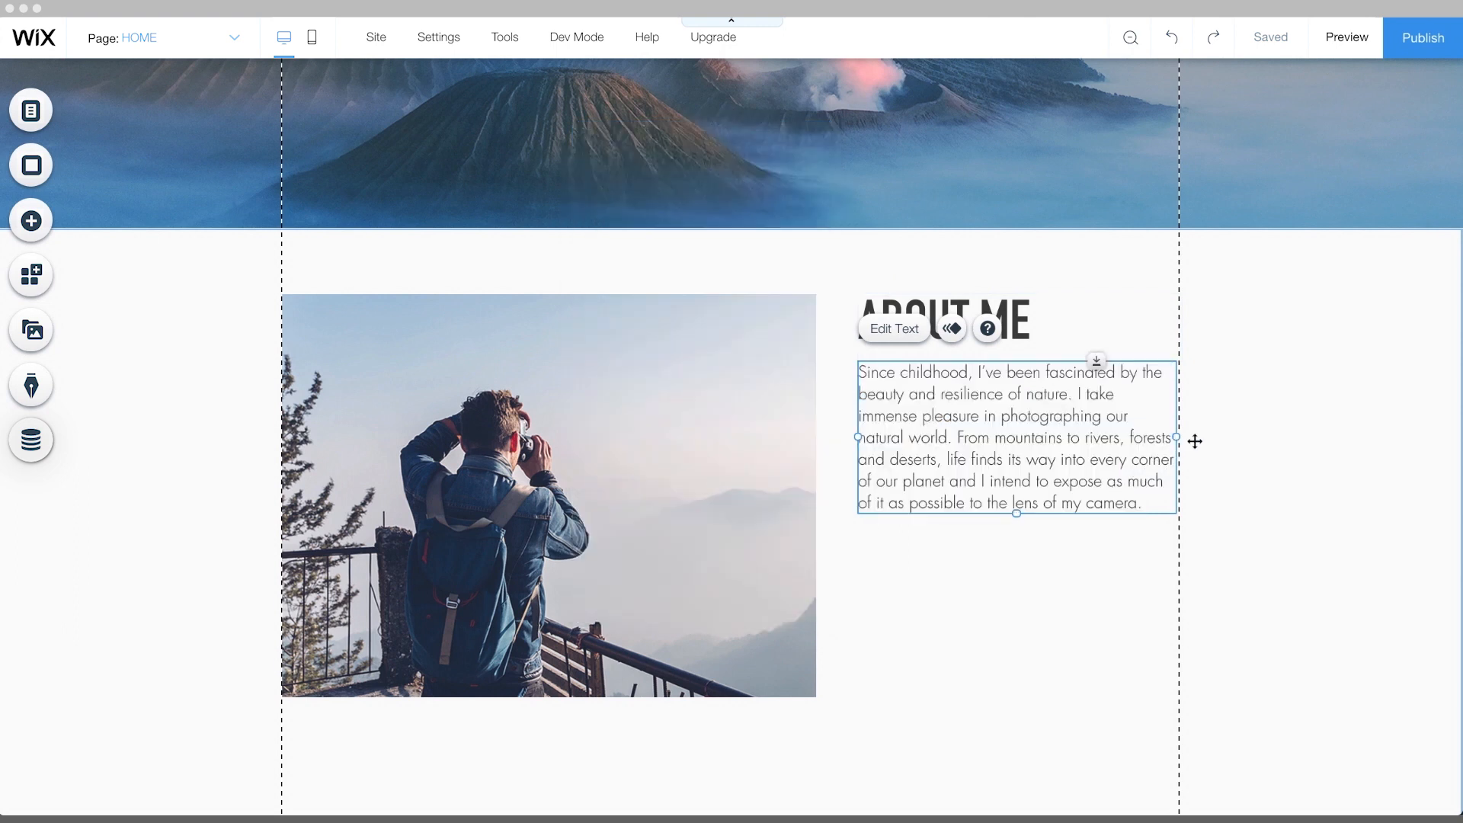
Add the alt text "Grizzly bear swimming" to the large image of the swimming animal in the Gallery section
{"action": "scroll", "coordinate": [1306, 434], "scroll_direction": "down", "scroll_amount": 1}
{"action": "scroll", "coordinate": [1306, 434], "scroll_direction": "down", "scroll_amount": 6}
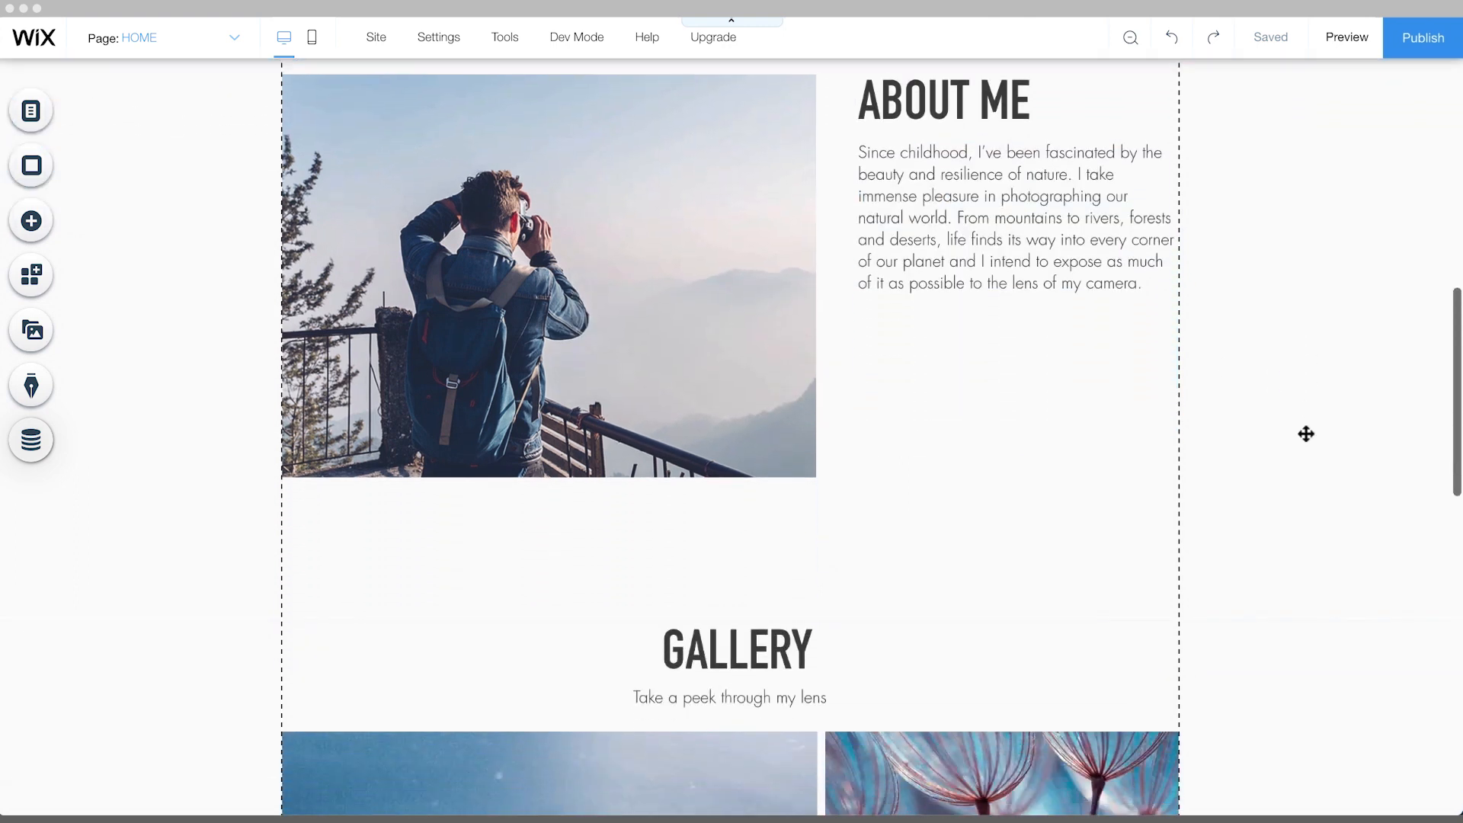
{"action": "scroll", "coordinate": [1306, 434], "scroll_direction": "down", "scroll_amount": 1}
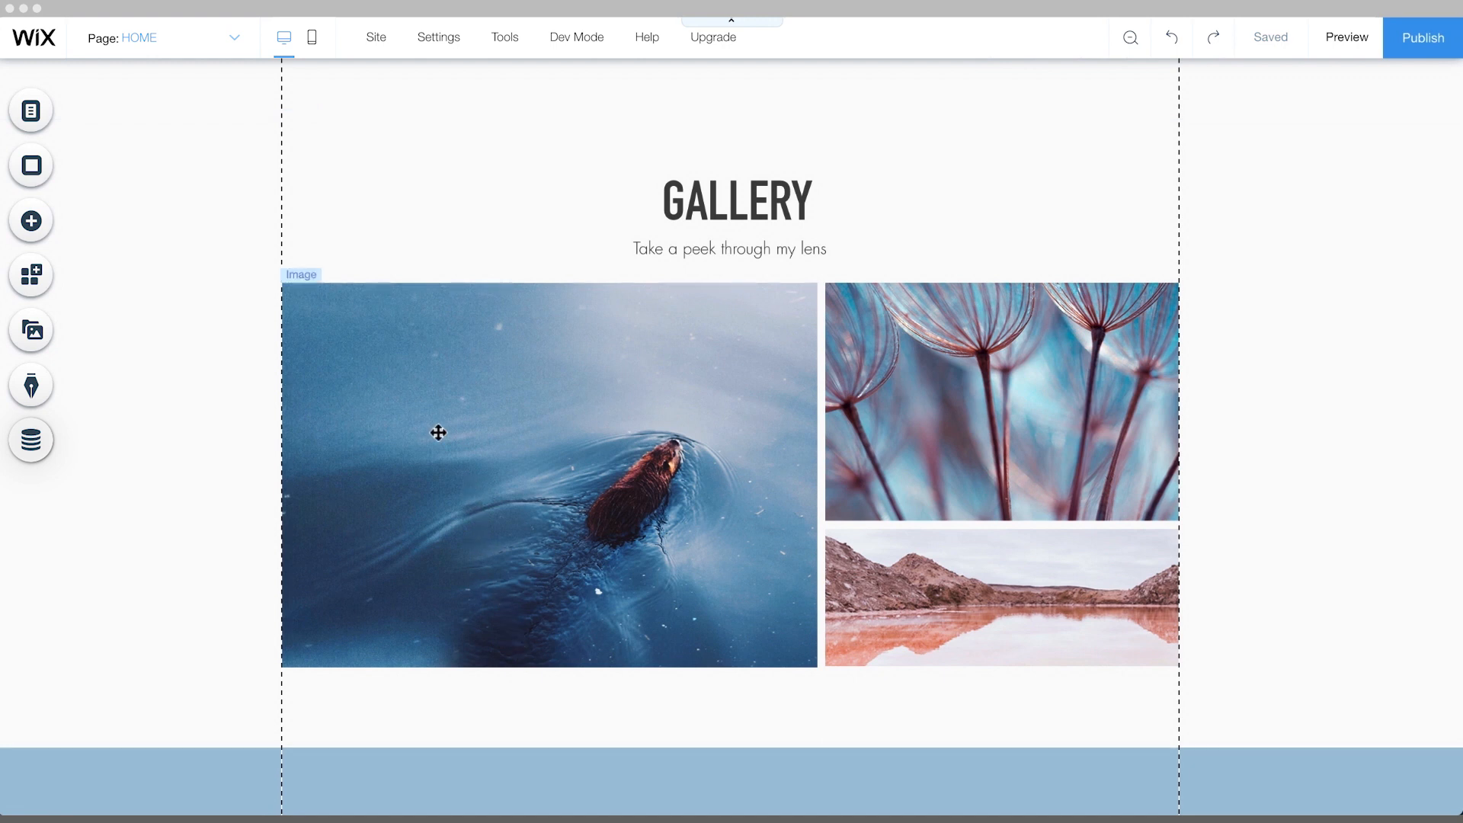
{"action": "left_click", "coordinate": [404, 346]}
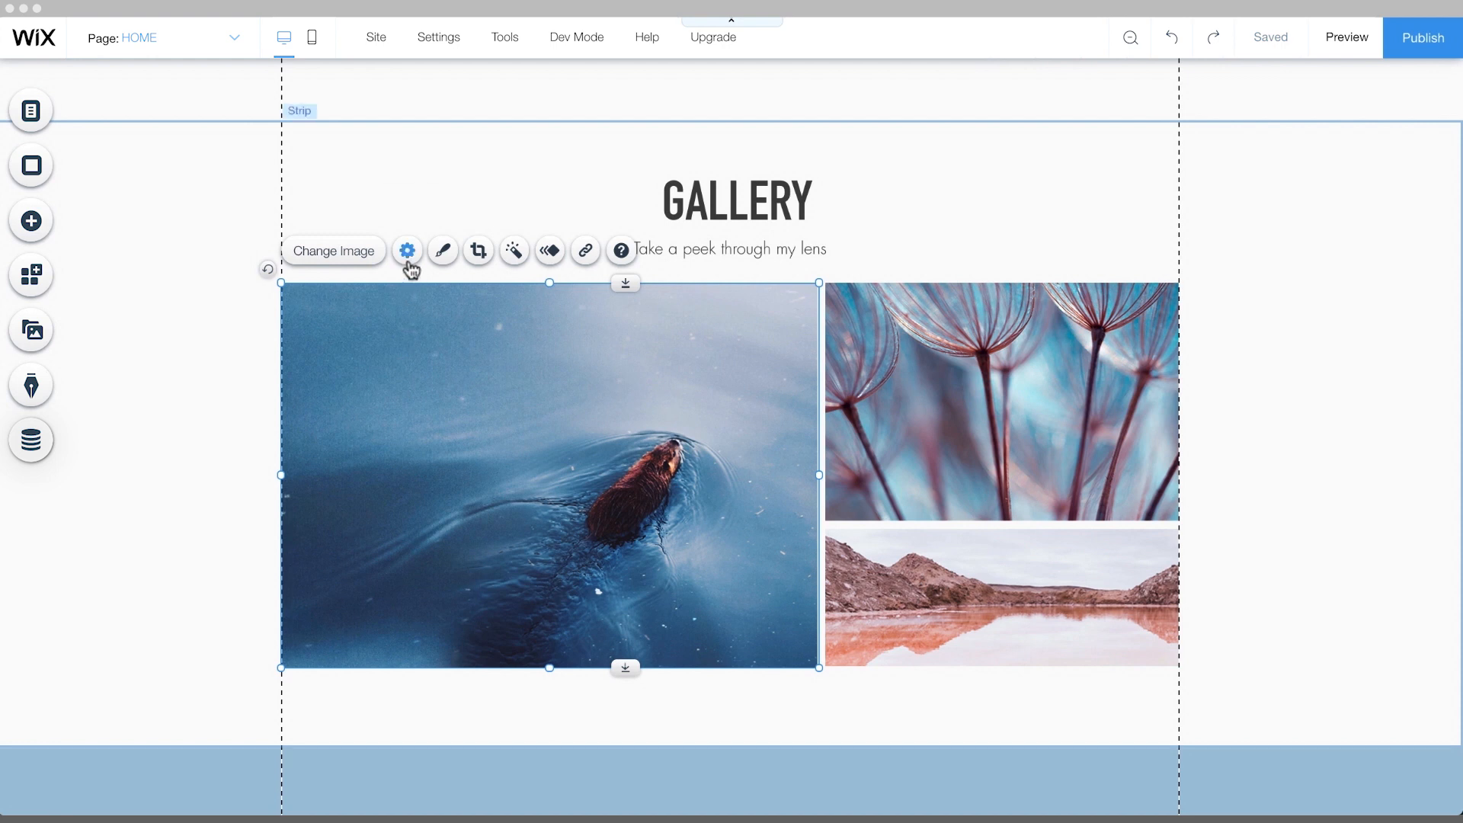
{"action": "left_click", "coordinate": [407, 251]}
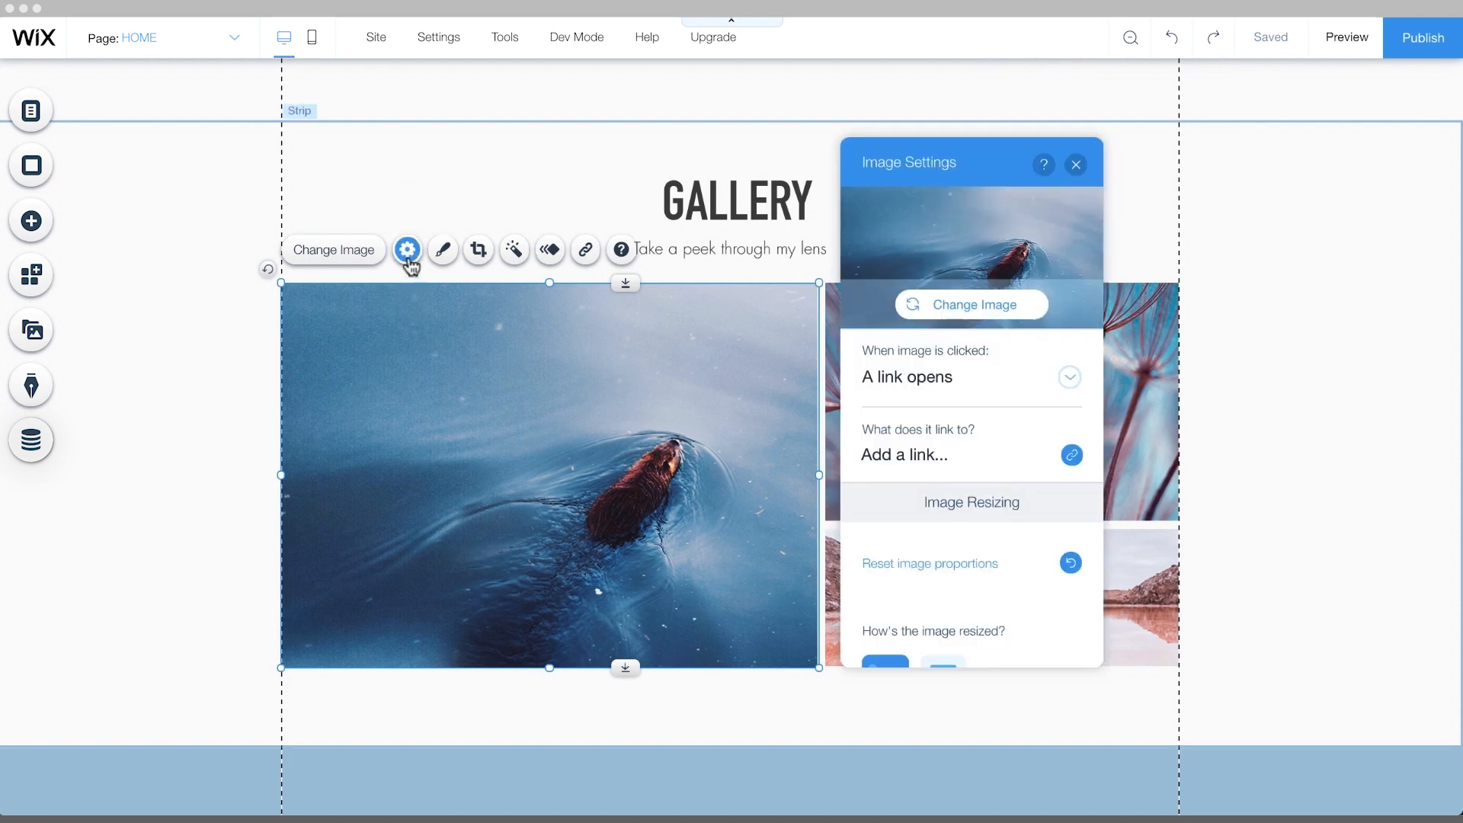
{"action": "scroll", "coordinate": [1099, 457], "scroll_direction": "down", "scroll_amount": 3}
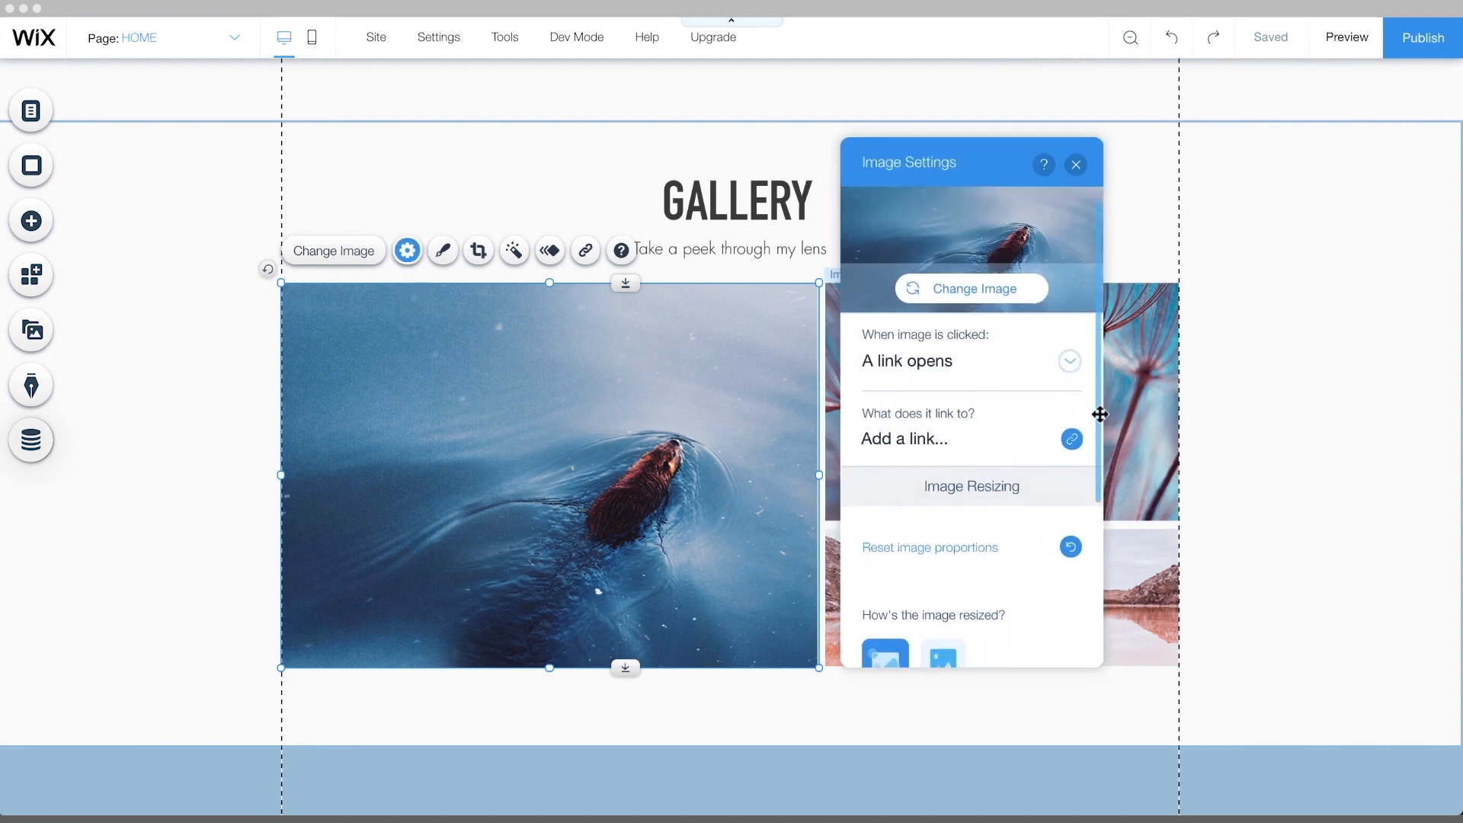
{"action": "left_click_drag", "start_coordinate": [1098, 478], "coordinate": [1098, 575]}
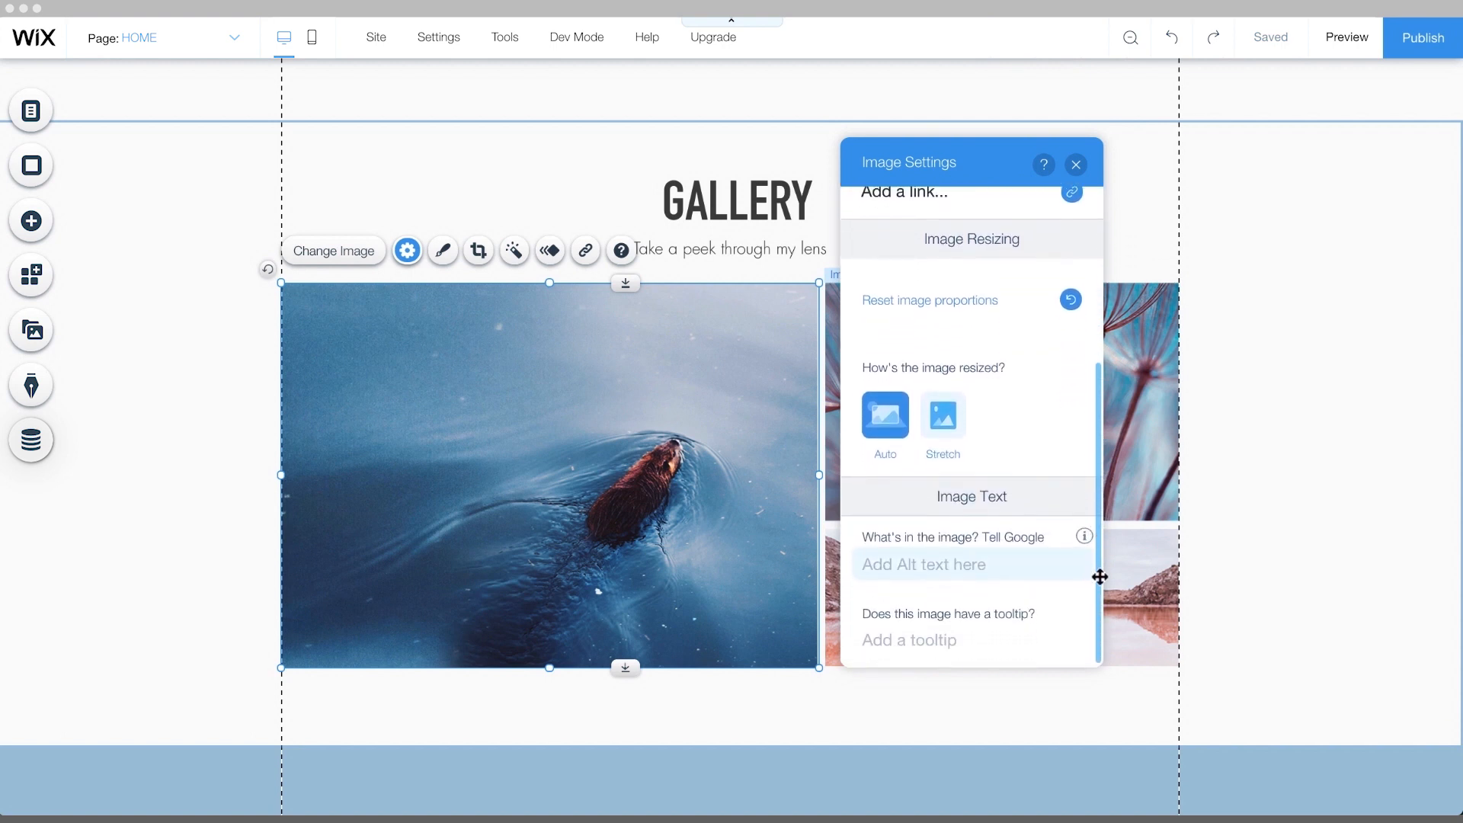
{"action": "left_click", "coordinate": [878, 577]}
{"action": "type", "text": "Grizzly bear swimming"}
{"action": "key", "text": "Return"}
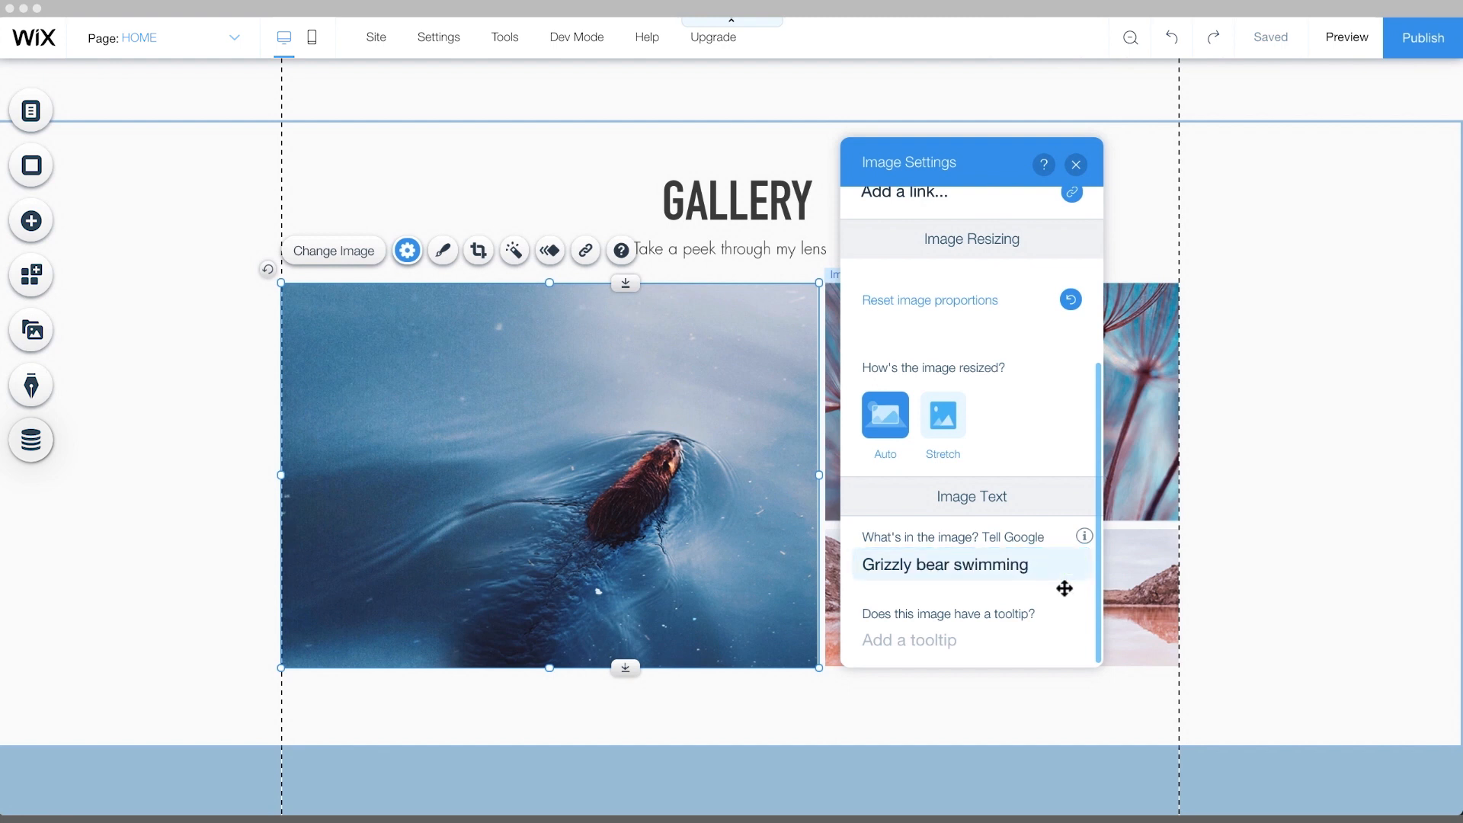
{"action": "left_click", "coordinate": [1076, 164]}
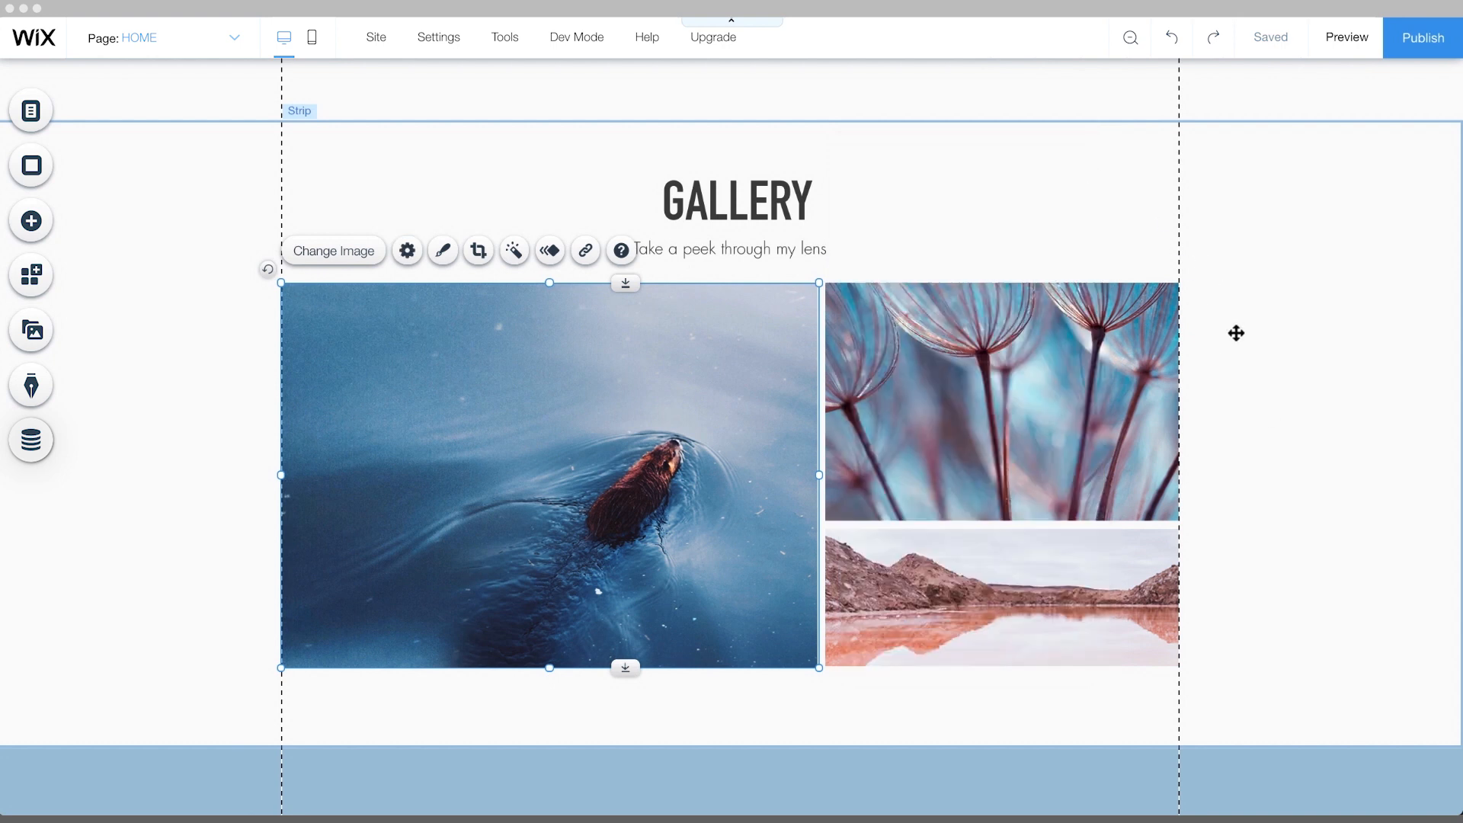
{"action": "left_click", "coordinate": [1186, 519]}
Check the text color code of the CONTACT ME heading
{"action": "scroll", "coordinate": [1188, 520], "scroll_direction": "down", "scroll_amount": 3}
{"action": "scroll", "coordinate": [1187, 520], "scroll_direction": "down", "scroll_amount": 6}
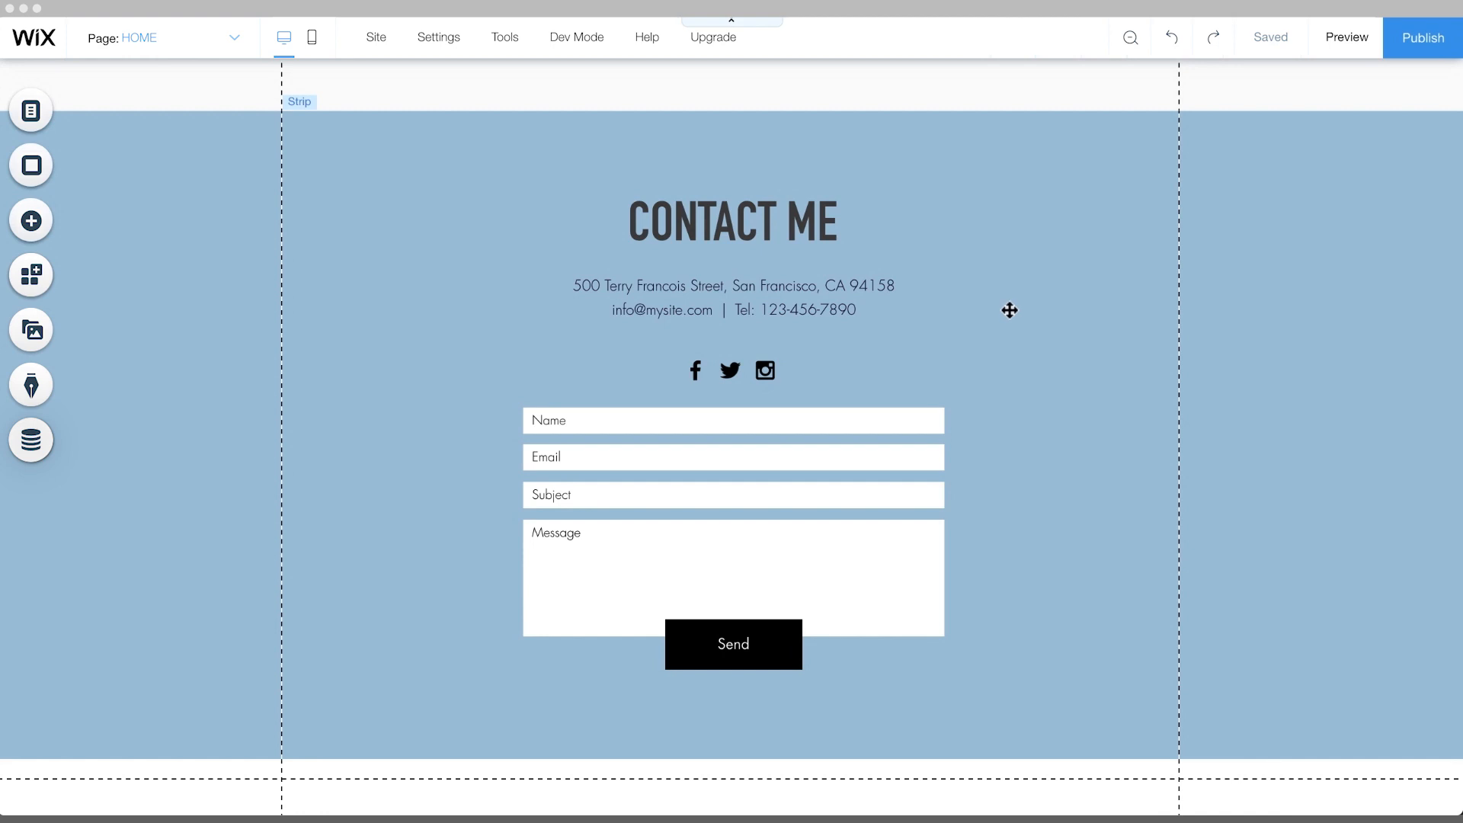
{"action": "left_click", "coordinate": [698, 235]}
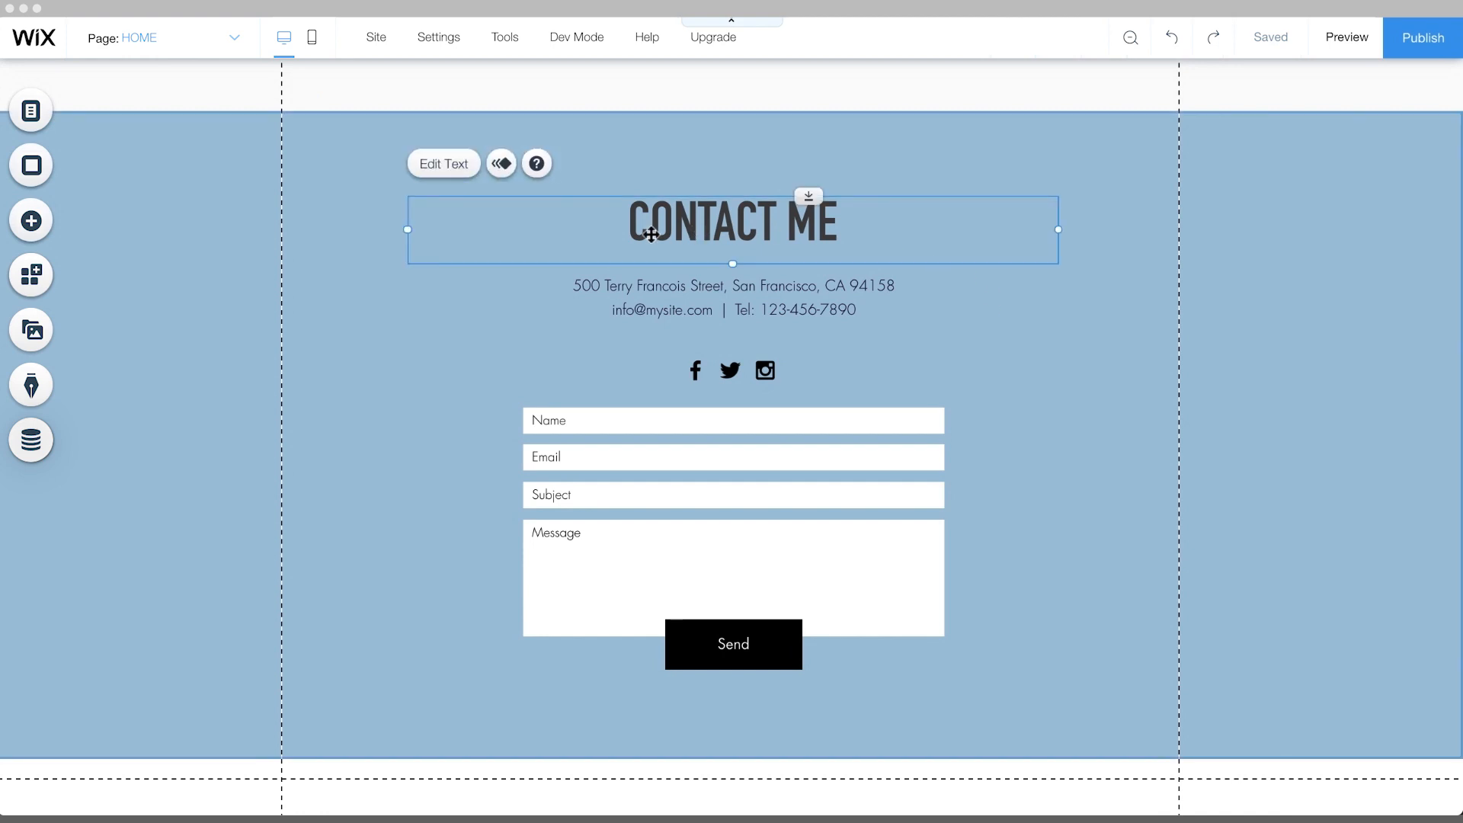
{"action": "left_click", "coordinate": [445, 177]}
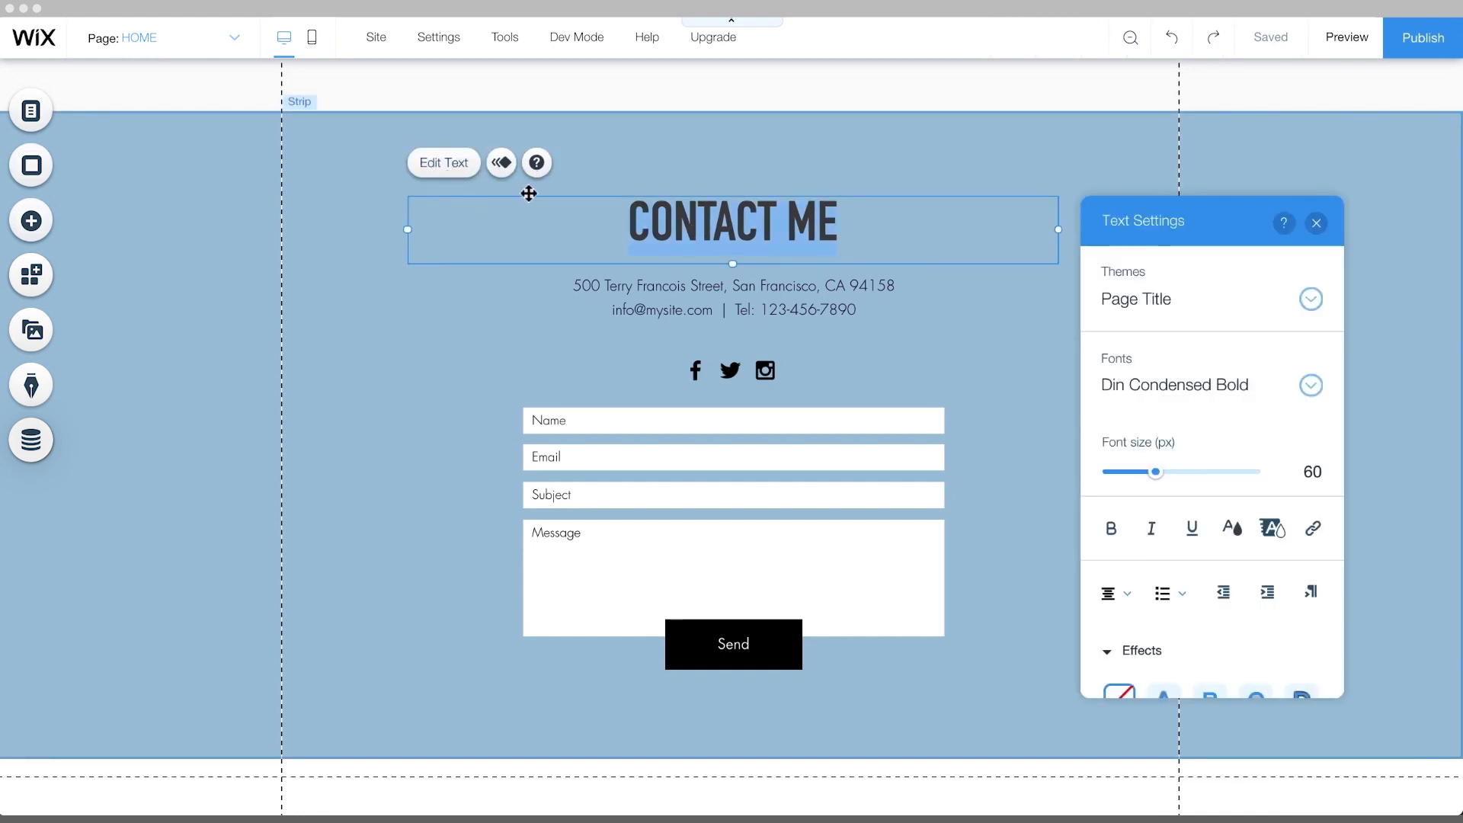
{"action": "left_click", "coordinate": [1233, 530]}
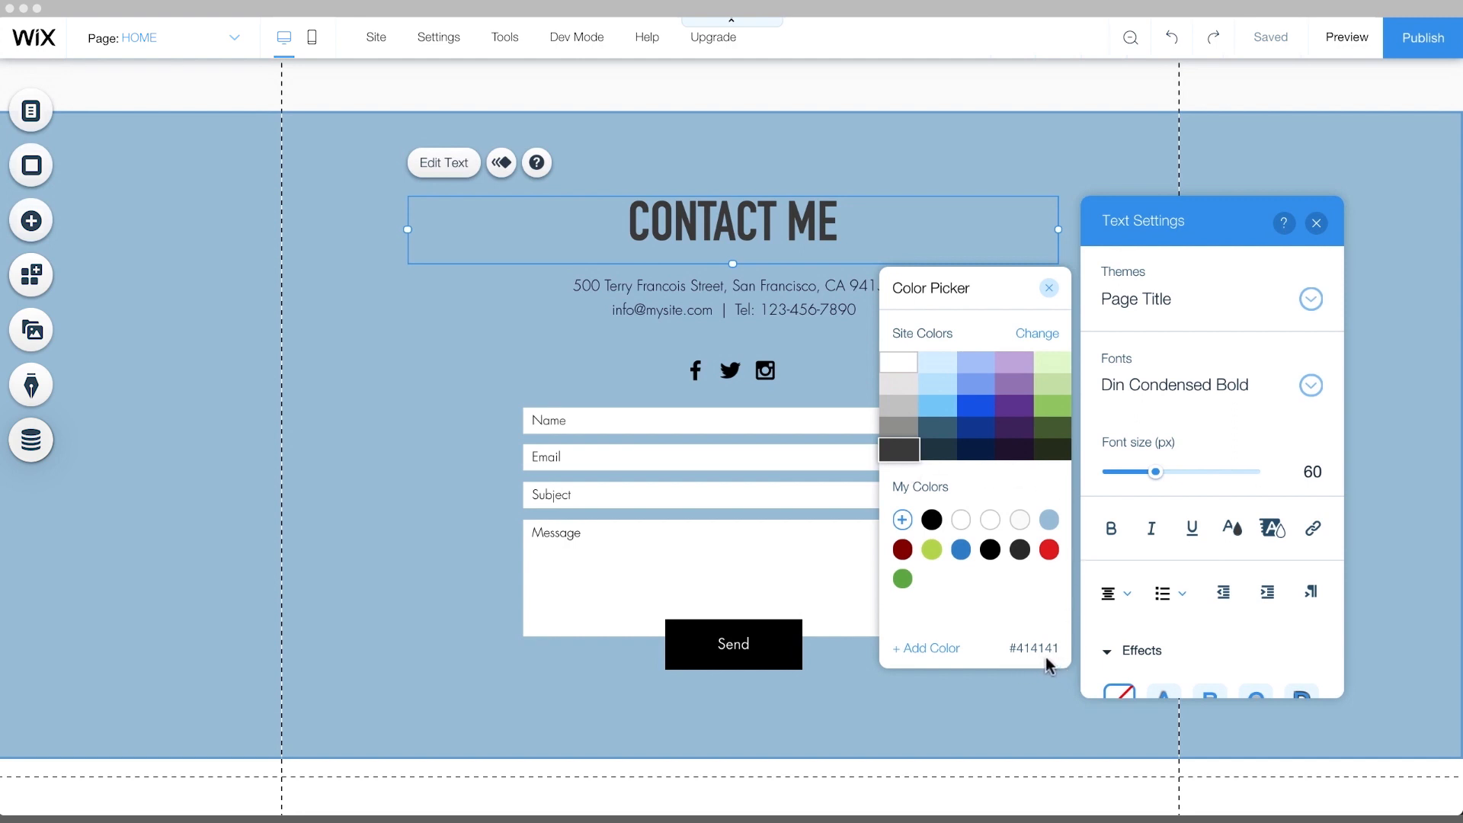
{"action": "left_click", "coordinate": [1316, 222]}
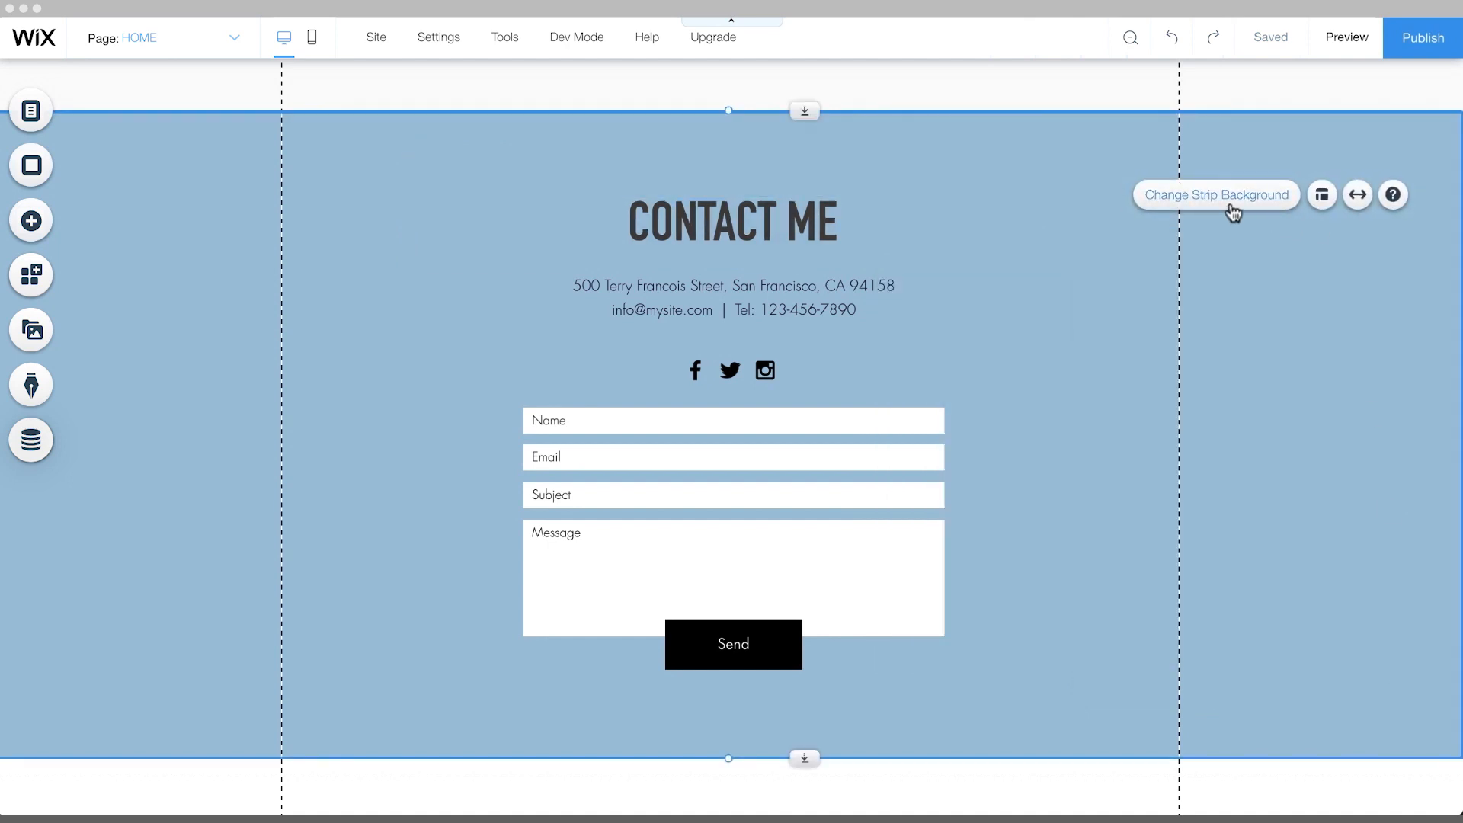
Check the background color code of the Contact Me strip
{"action": "left_click", "coordinate": [1232, 204]}
{"action": "left_click", "coordinate": [1195, 314]}
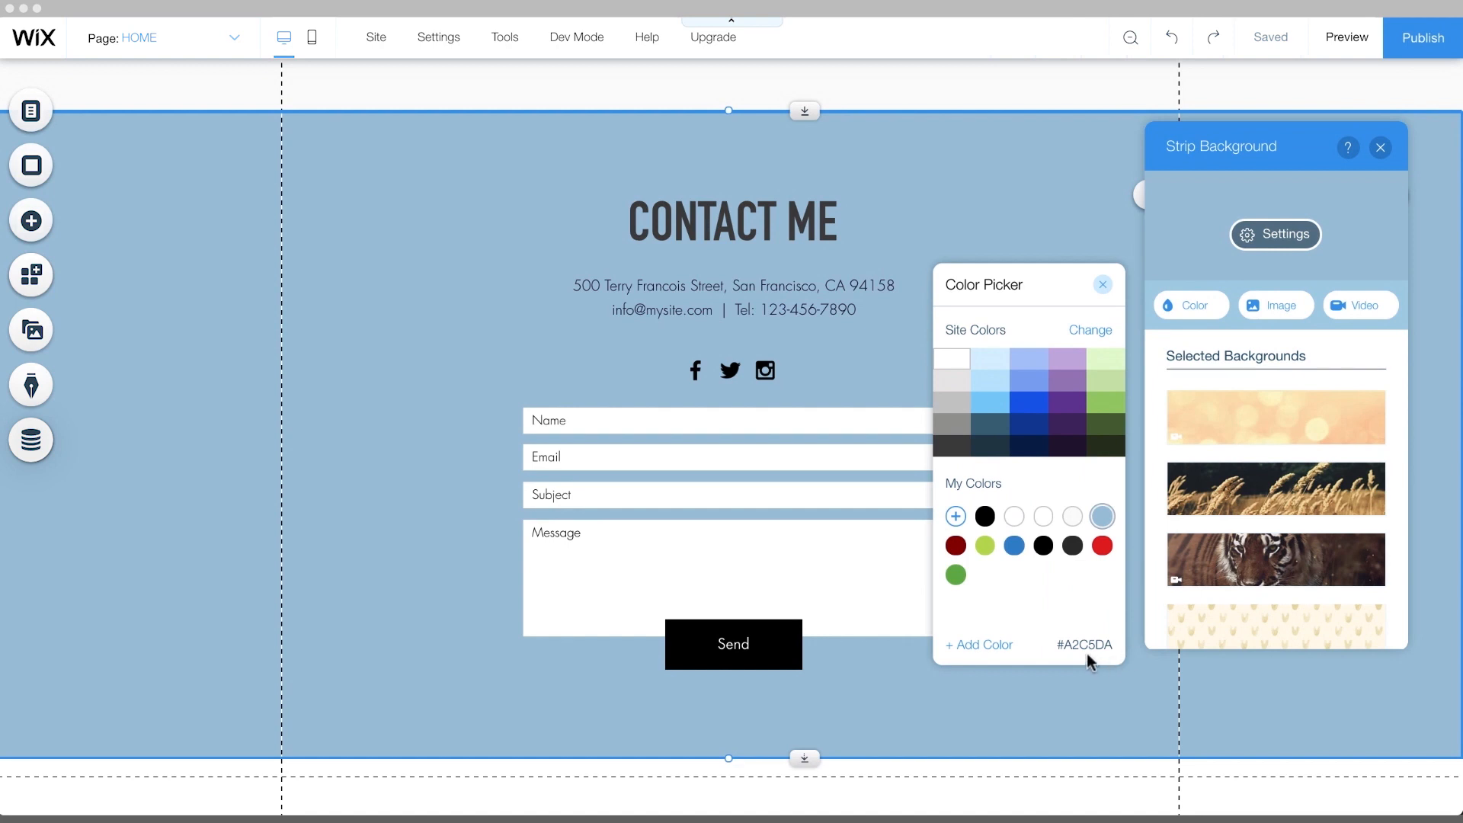
{"action": "left_click", "coordinate": [1380, 148]}
{"action": "left_click", "coordinate": [1380, 148]}
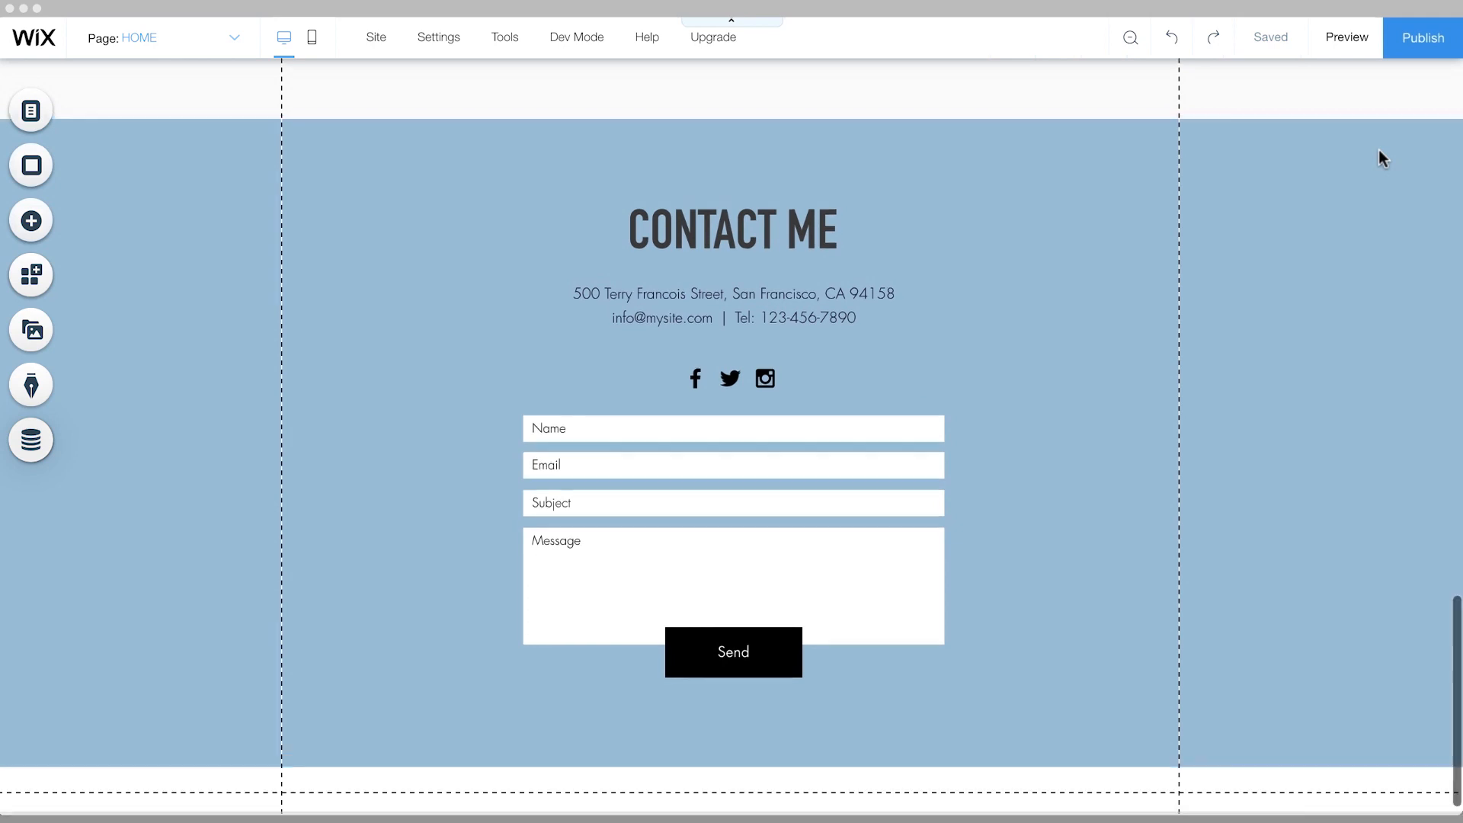
Open the site's Accessibility settings
{"action": "scroll", "coordinate": [1380, 153], "scroll_direction": "up", "scroll_amount": 10}
{"action": "scroll", "coordinate": [1381, 159], "scroll_direction": "up", "scroll_amount": 15}
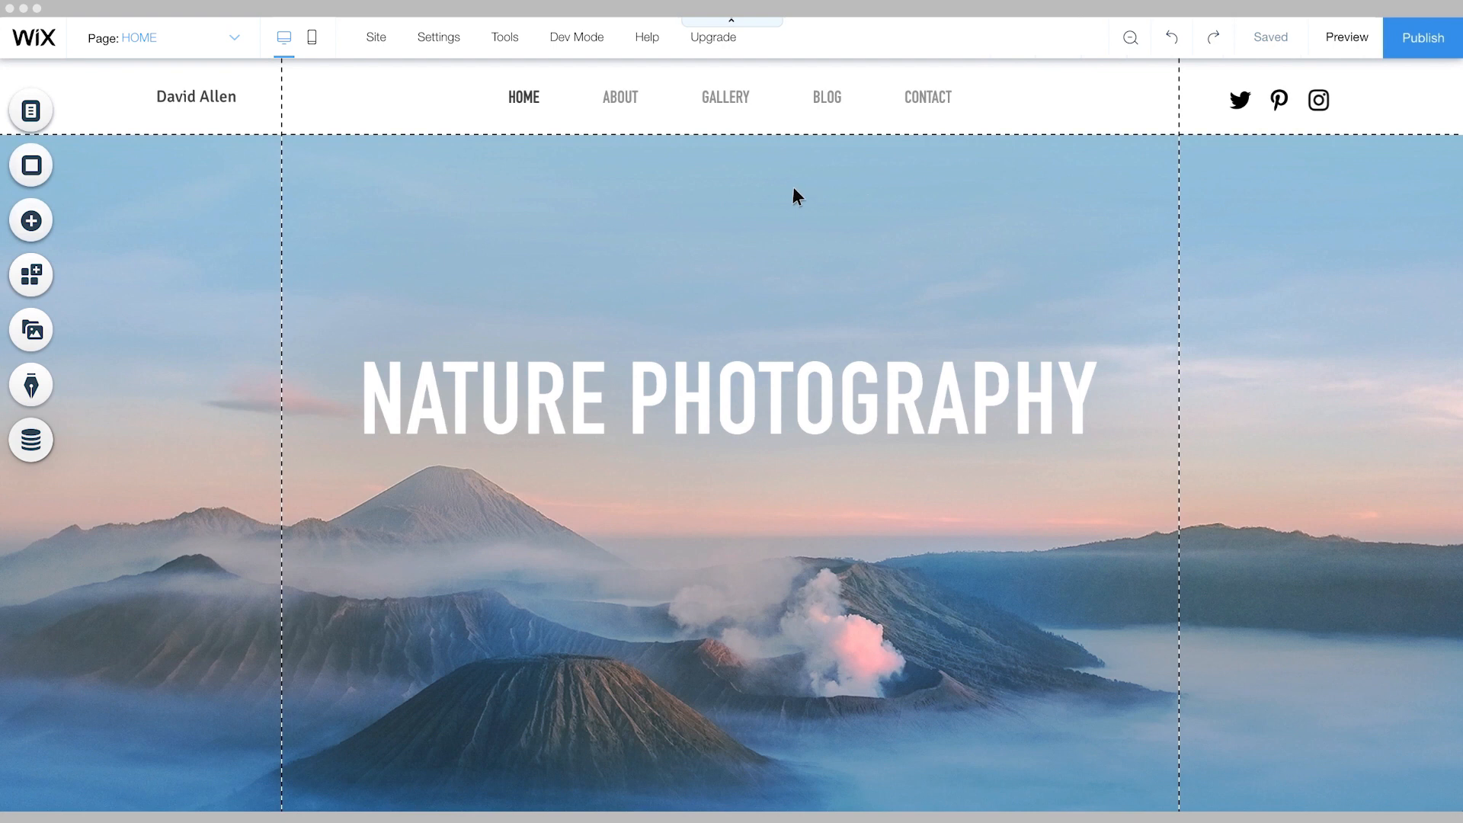
{"action": "mouse_move", "coordinate": [446, 52]}
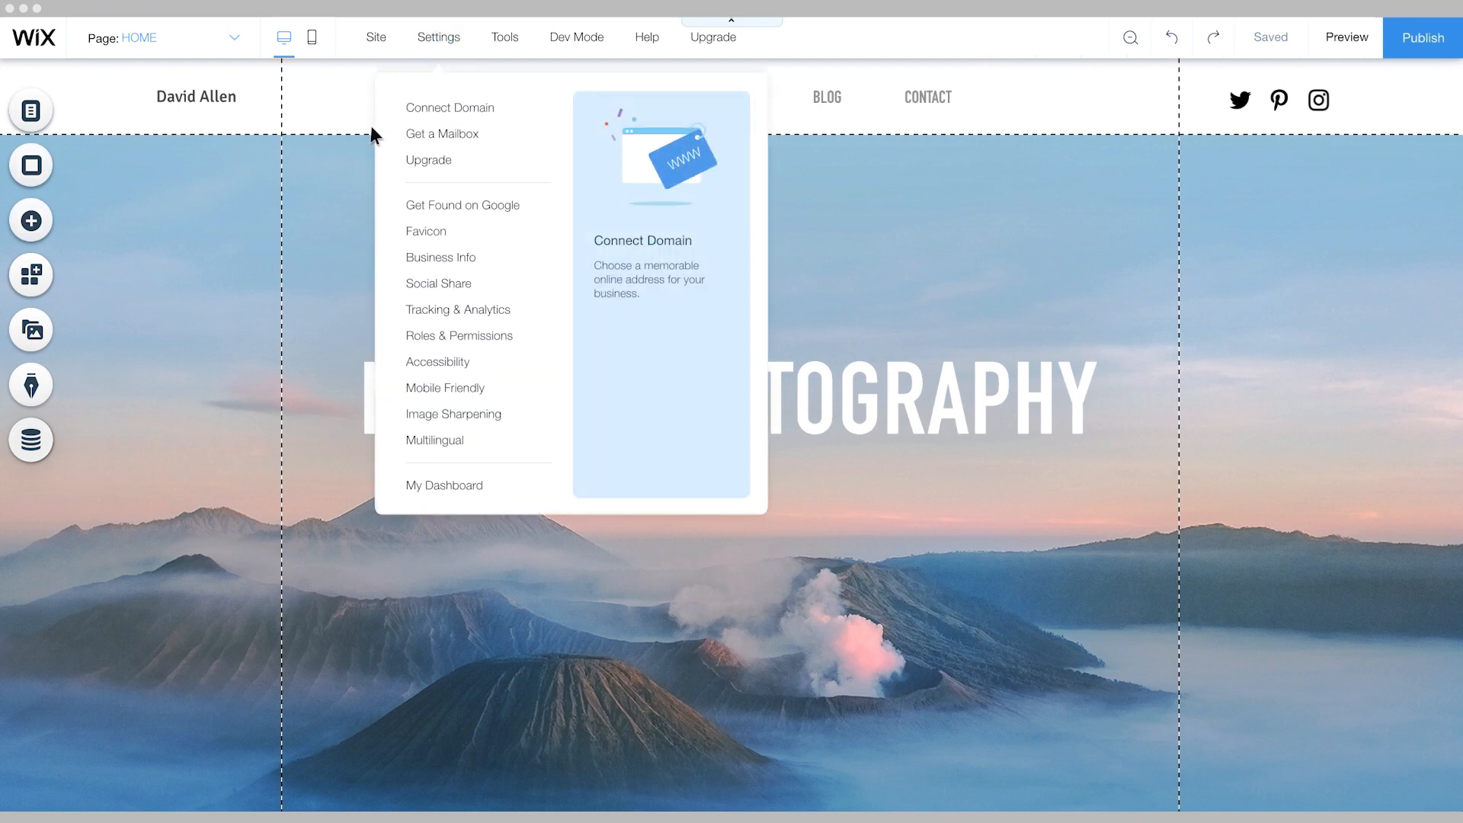
{"action": "left_click", "coordinate": [426, 368]}
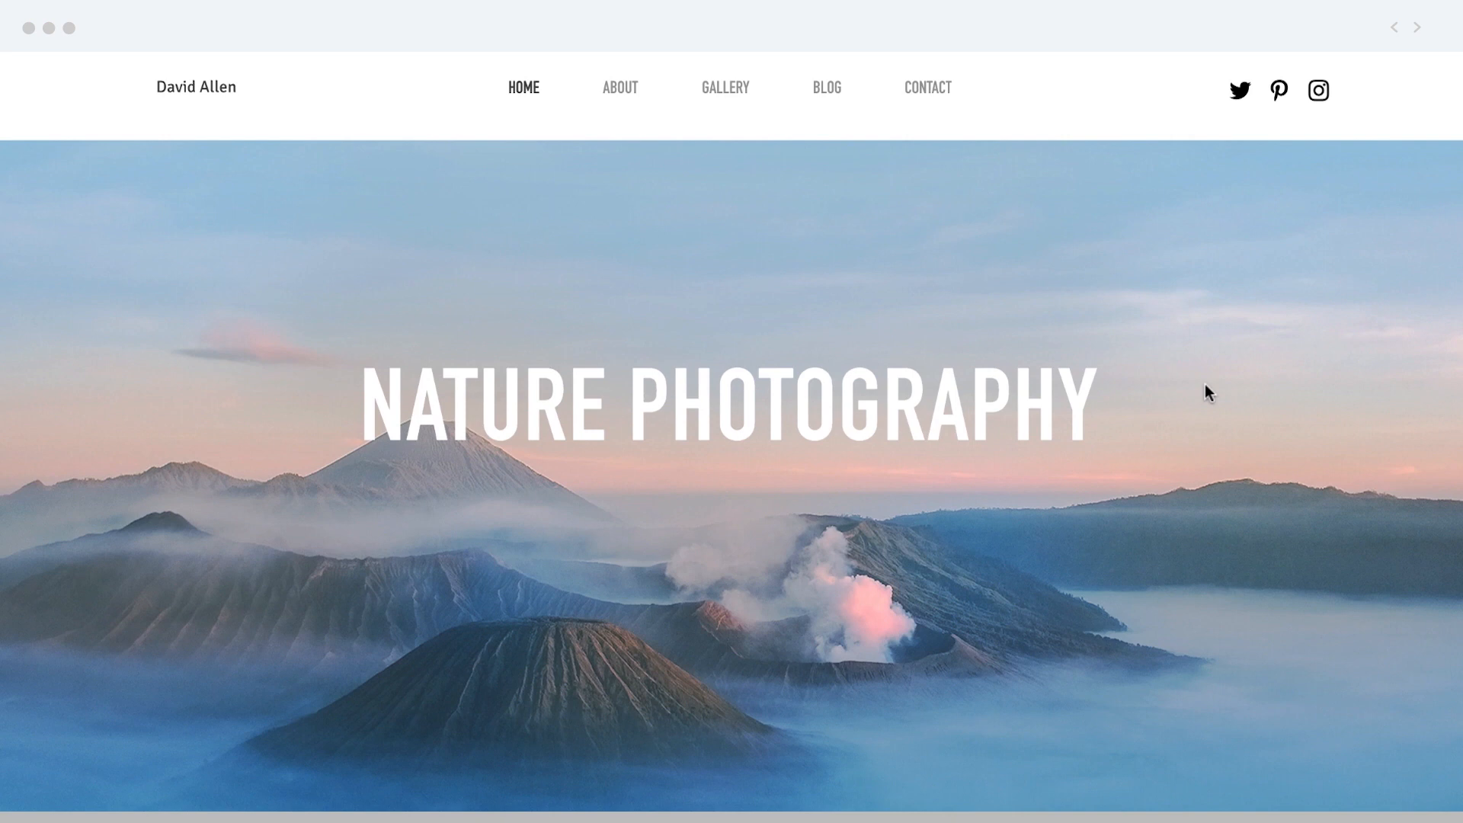
Move the keyboard focus to the HOME item in the live site's navigation menu
{"action": "key", "text": "Tab"}
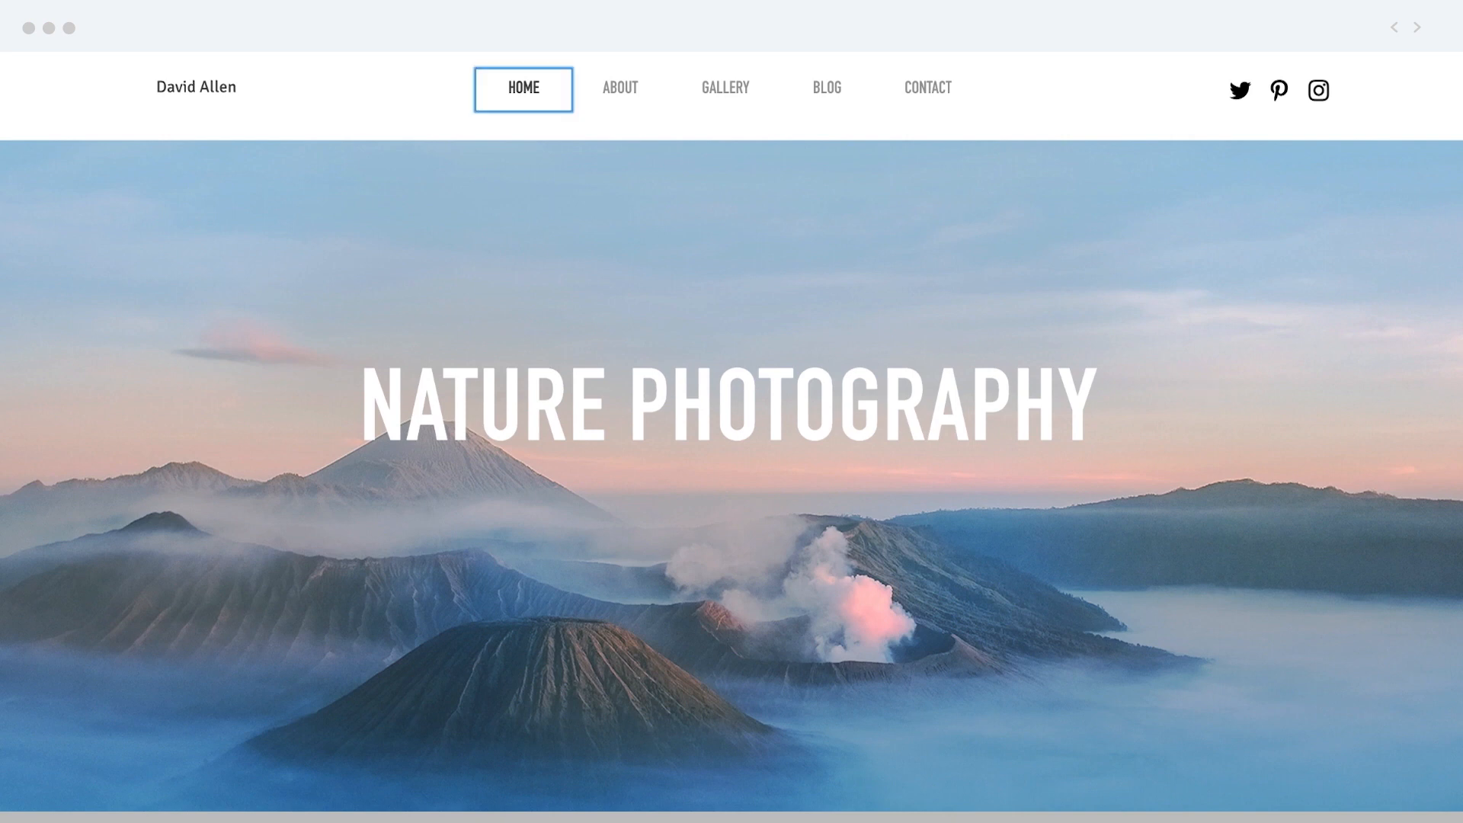